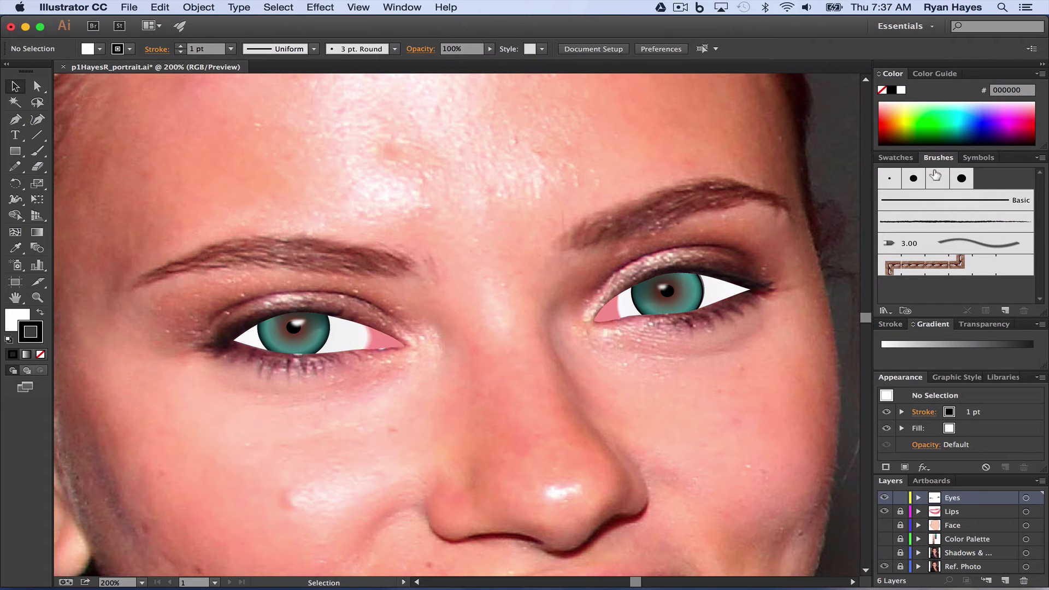
Step: Select all unused brushes in the Brushes panel and delete them, leaving only Basic
{"action": "left_click", "coordinate": [1040, 158]}
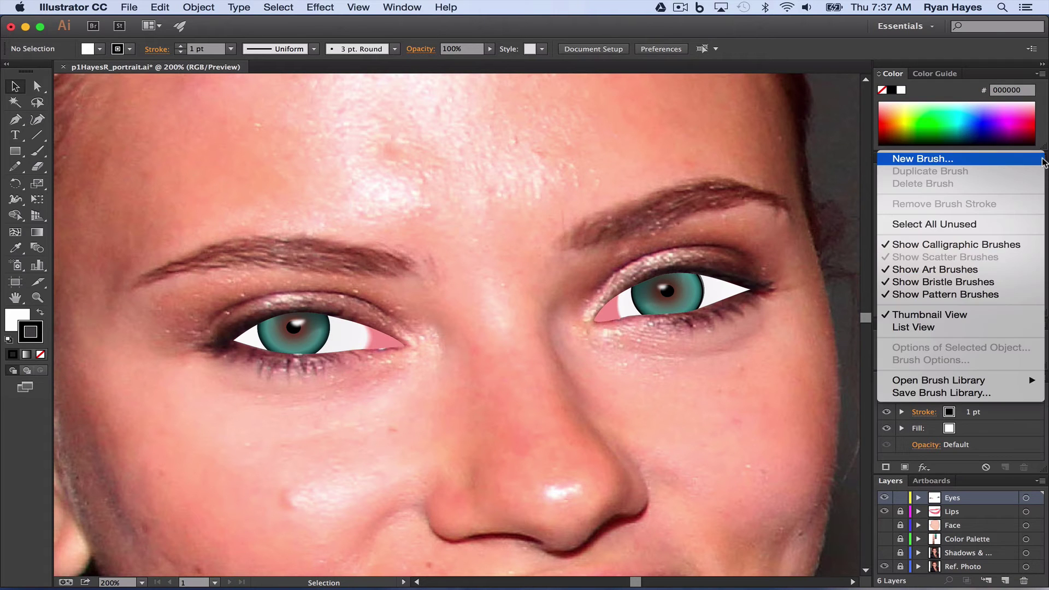
{"action": "left_click", "coordinate": [947, 226]}
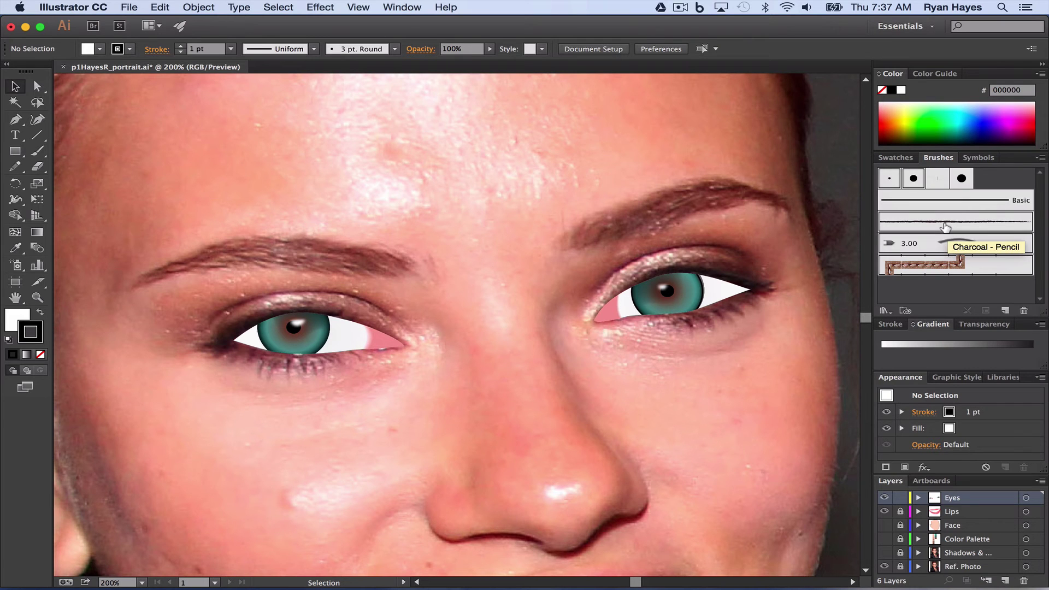
{"action": "left_click", "coordinate": [1025, 311]}
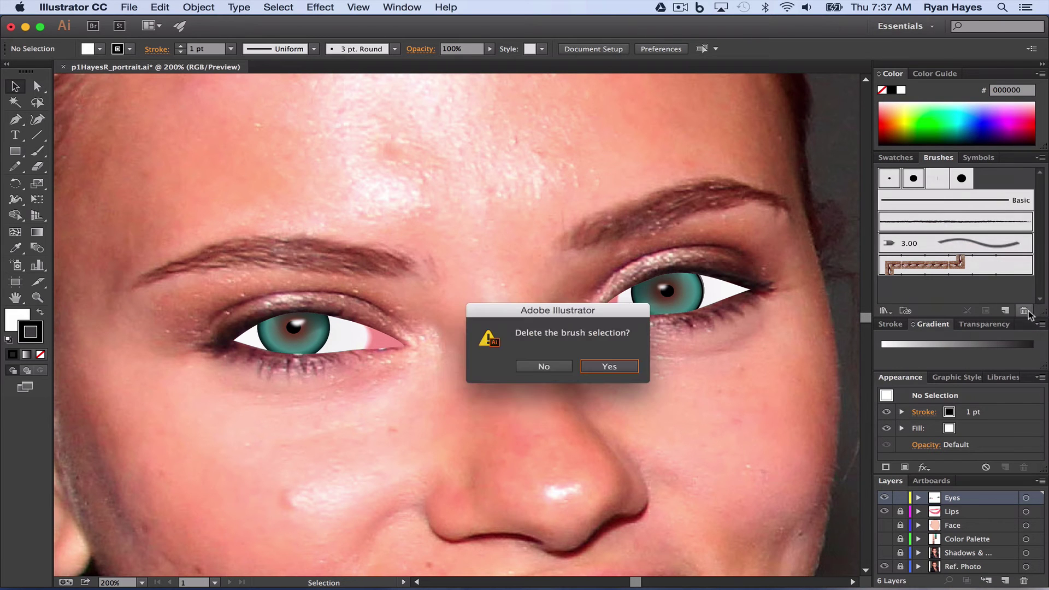
{"action": "left_click", "coordinate": [611, 366]}
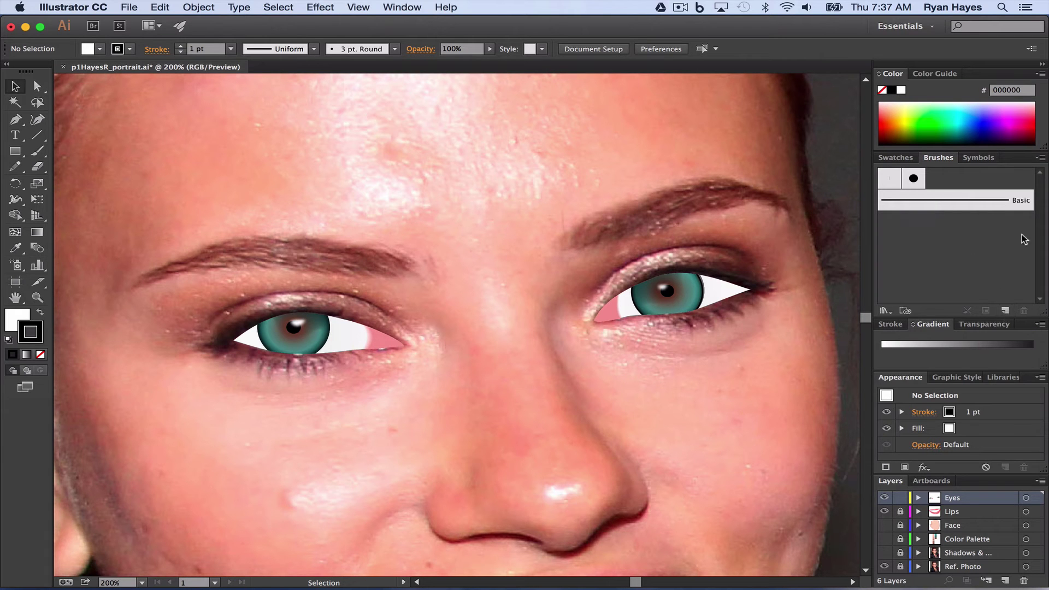
Step: Open the User Defined Tapered Art Brushes library and enlarge it to show every brush
{"action": "left_click", "coordinate": [1040, 159]}
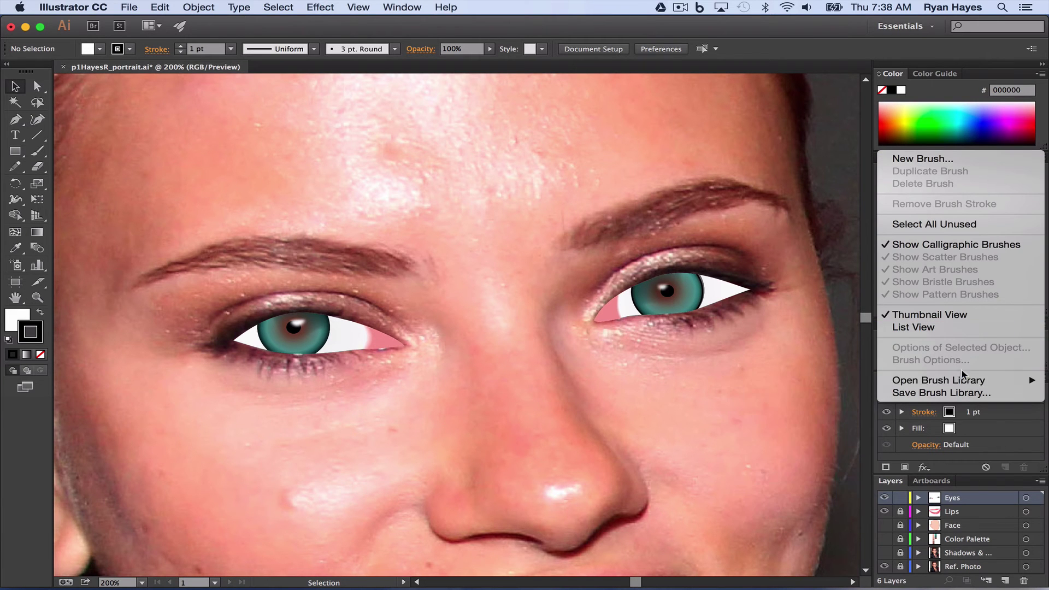
{"action": "mouse_move", "coordinate": [928, 381]}
{"action": "mouse_move", "coordinate": [808, 480]}
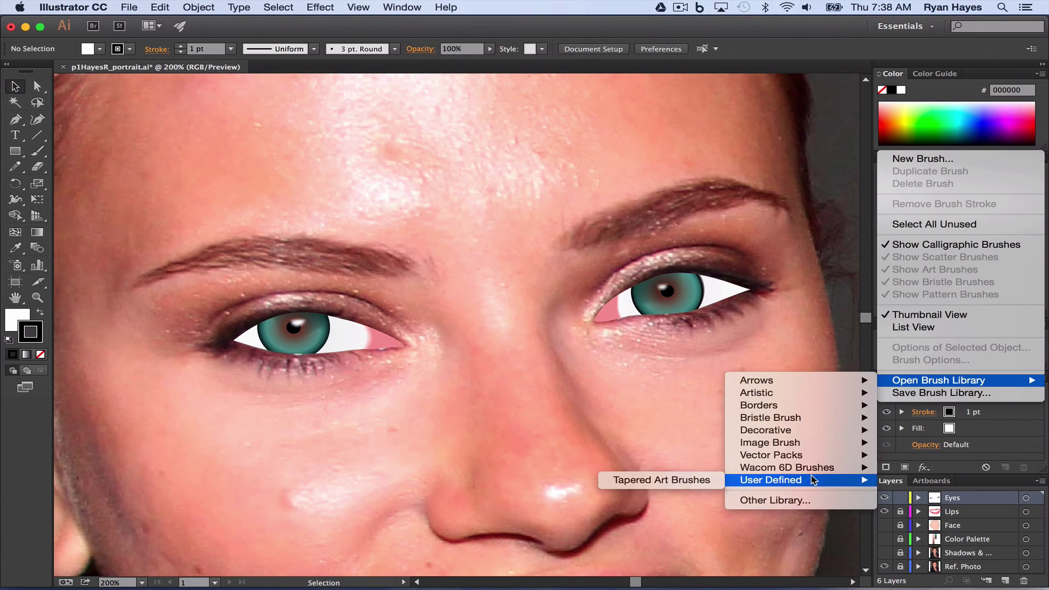
{"action": "left_click", "coordinate": [658, 482]}
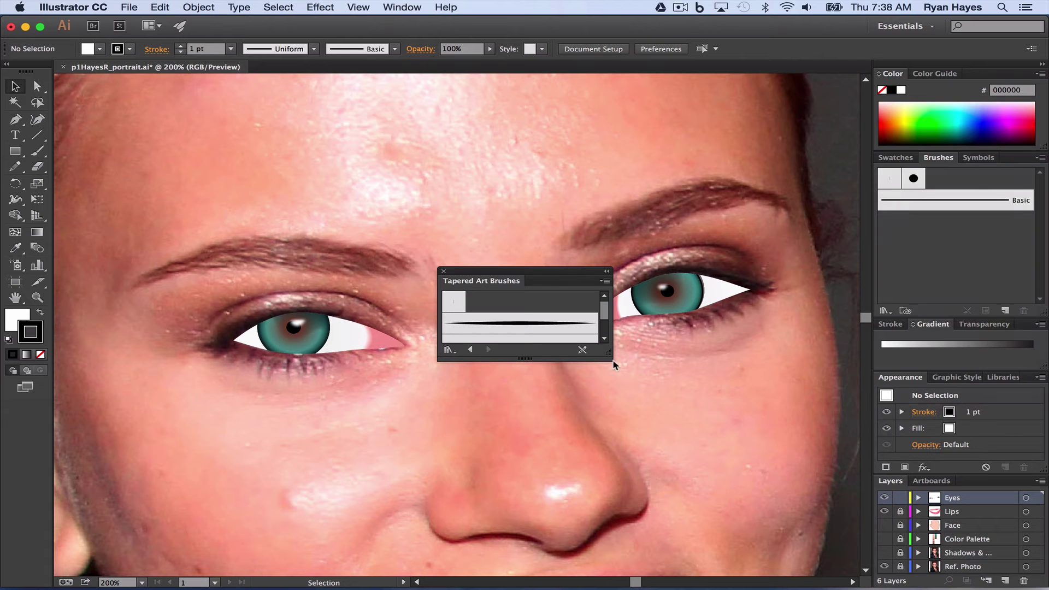
{"action": "left_click_drag", "start_coordinate": [609, 355], "coordinate": [651, 453]}
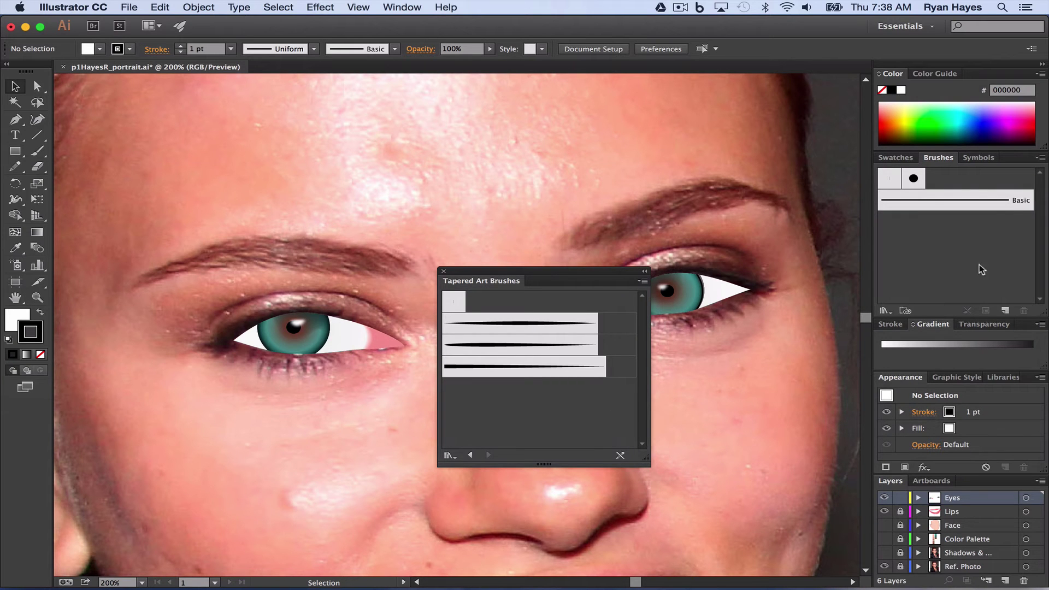
Step: Add Tapered Art Brushes 1, 2 and 3 to the document, then close the library
{"action": "left_click", "coordinate": [532, 323]}
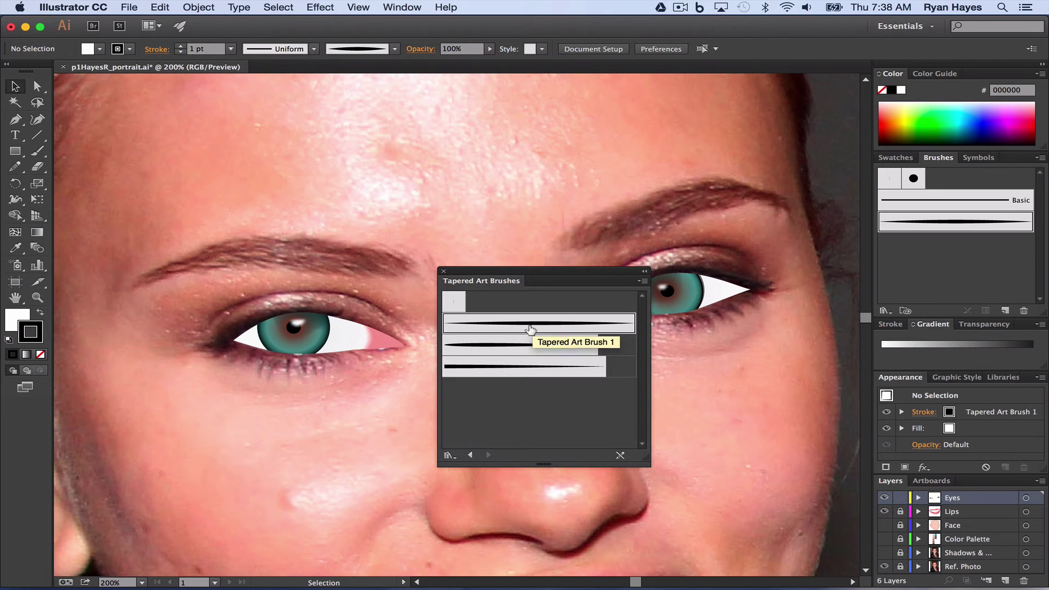
{"action": "left_click", "coordinate": [529, 345]}
{"action": "left_click", "coordinate": [527, 366]}
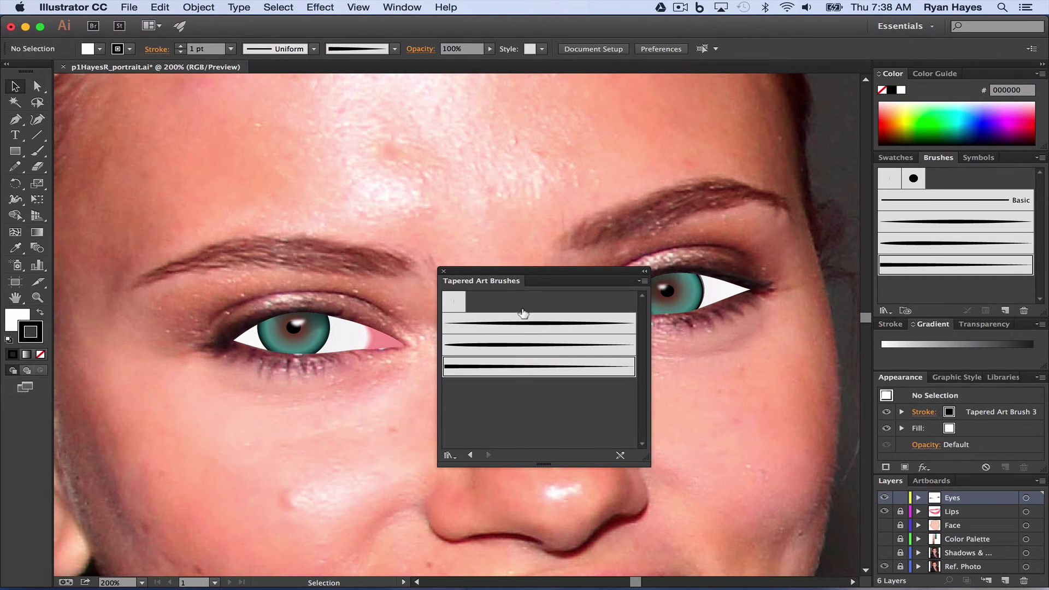
{"action": "left_click", "coordinate": [443, 271]}
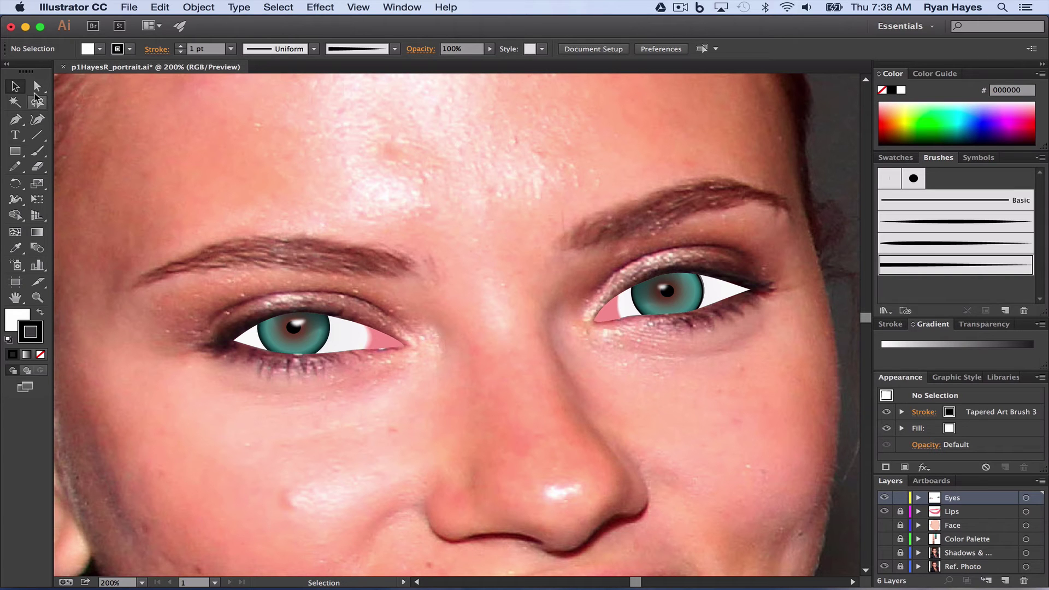
Step: Draw a short two-point curved path below the right iris with the Pen tool
{"action": "left_click", "coordinate": [14, 121]}
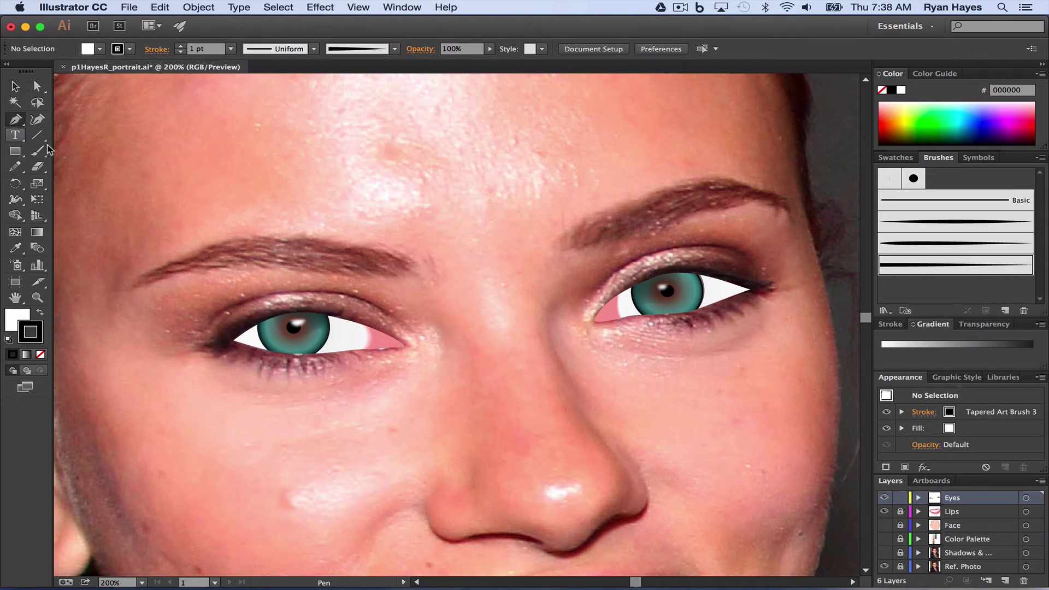
{"action": "left_click", "coordinate": [673, 316]}
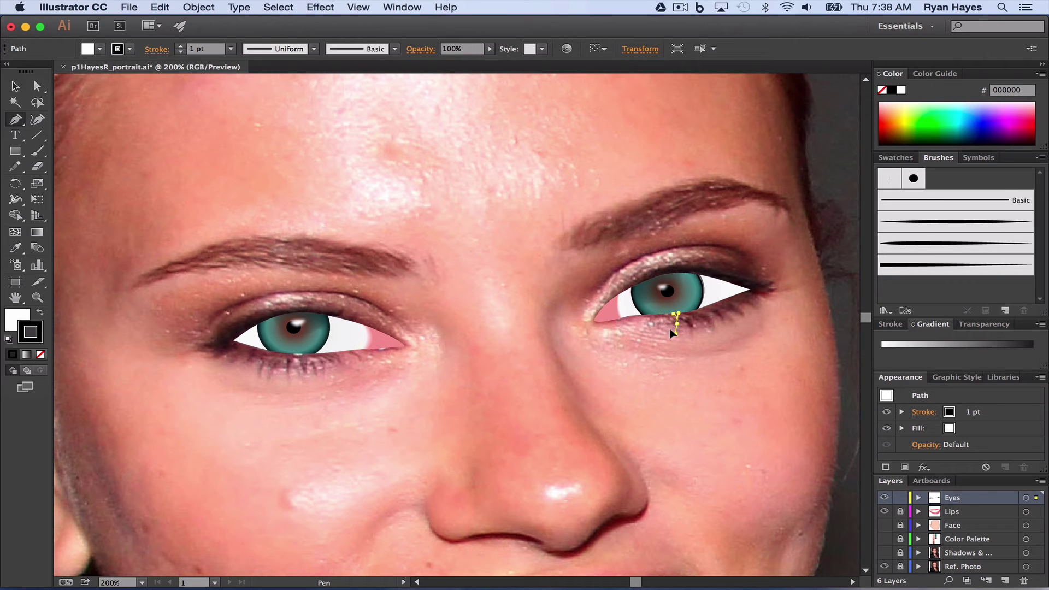
{"action": "left_click_drag", "start_coordinate": [676, 315], "coordinate": [673, 327]}
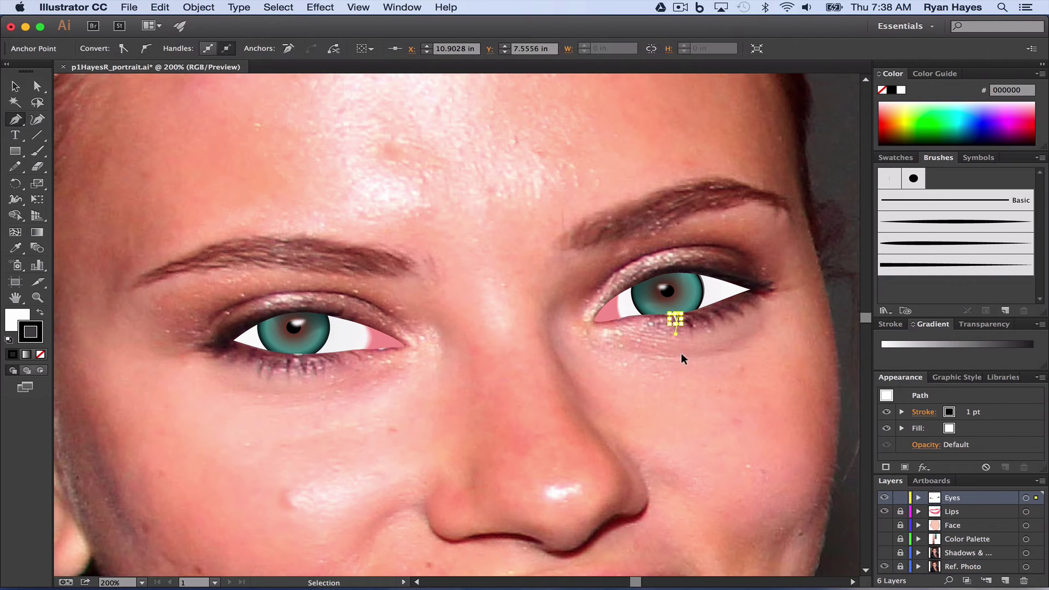
{"action": "left_click", "coordinate": [681, 353], "text": "super"}
Step: Set the fill to None and the stroke to brown 684133 in the swatches
{"action": "left_click", "coordinate": [892, 160]}
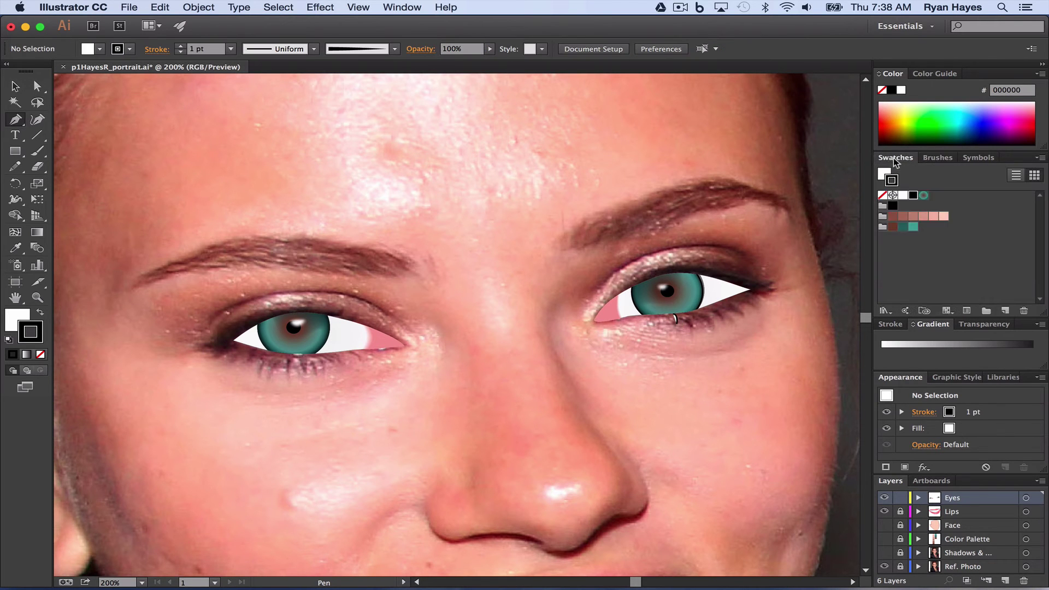
{"action": "left_click", "coordinate": [884, 175]}
{"action": "left_click", "coordinate": [881, 195]}
{"action": "left_click", "coordinate": [892, 179]}
{"action": "left_click", "coordinate": [891, 226]}
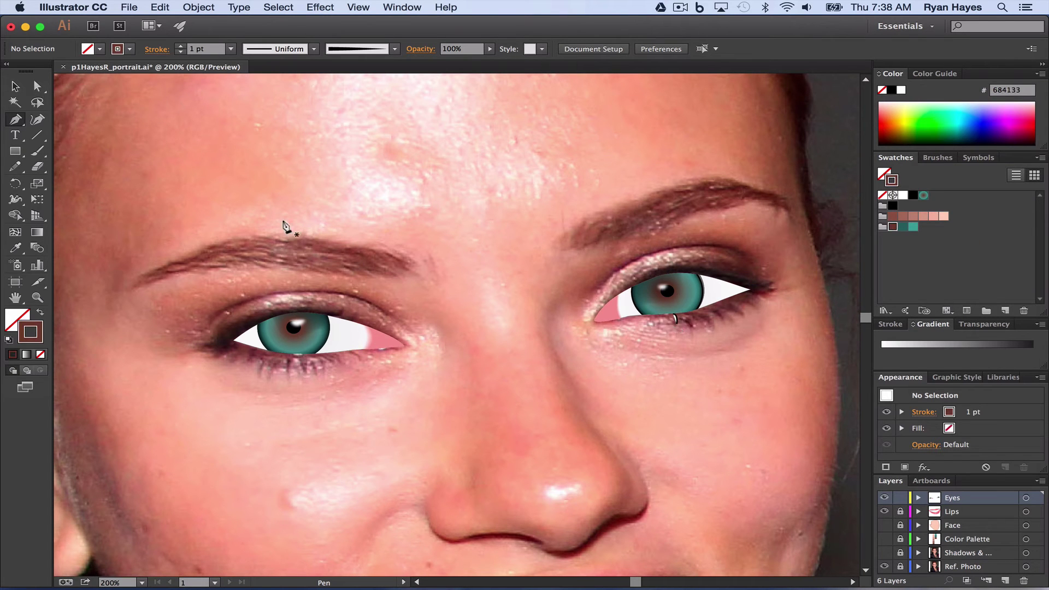
Step: Give the path under the right iris no fill, a 684133 stroke and Tapered Art Brush 3
{"action": "left_click", "coordinate": [15, 86]}
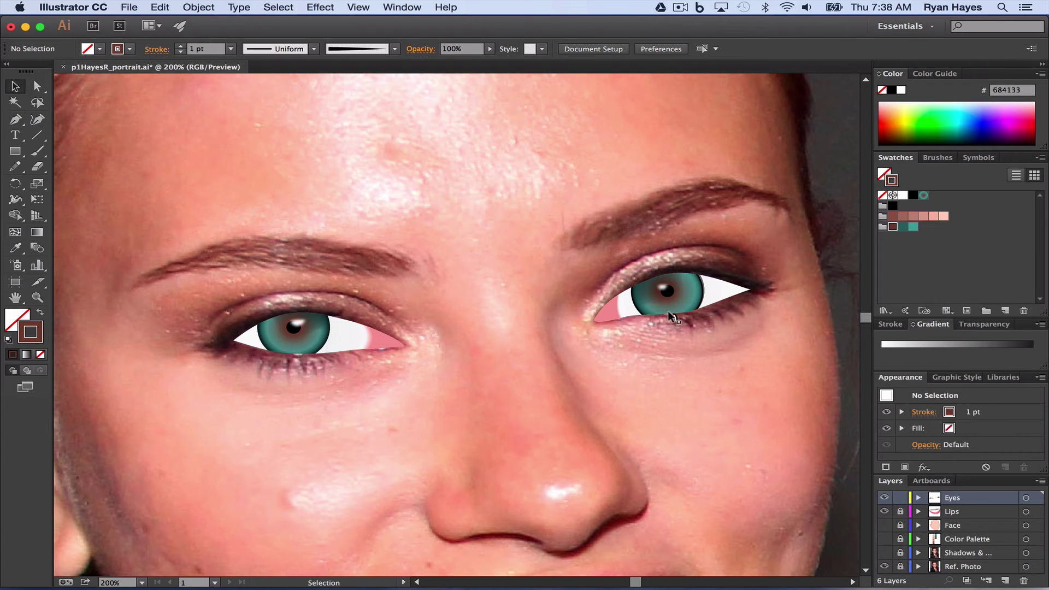
{"action": "left_click", "coordinate": [671, 315]}
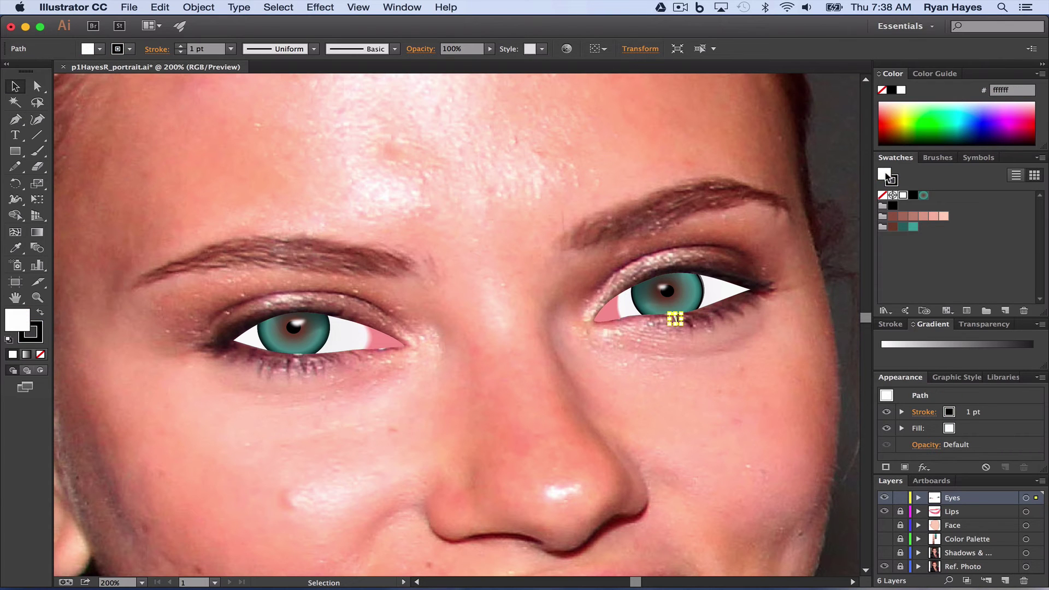
{"action": "left_click", "coordinate": [881, 195]}
{"action": "left_click", "coordinate": [892, 226]}
{"action": "left_click", "coordinate": [702, 320]}
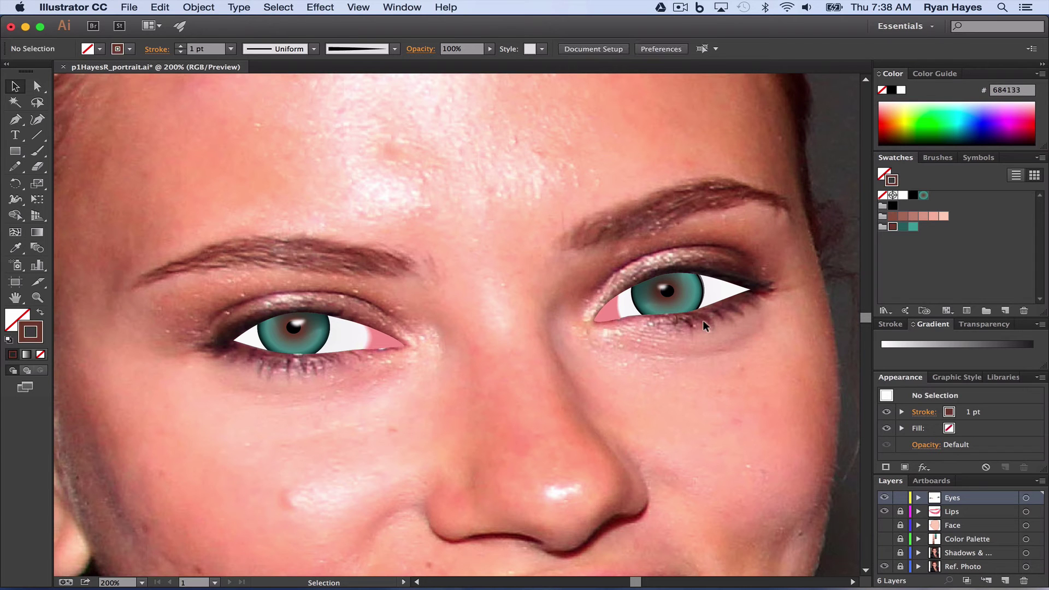
{"action": "left_click", "coordinate": [670, 313]}
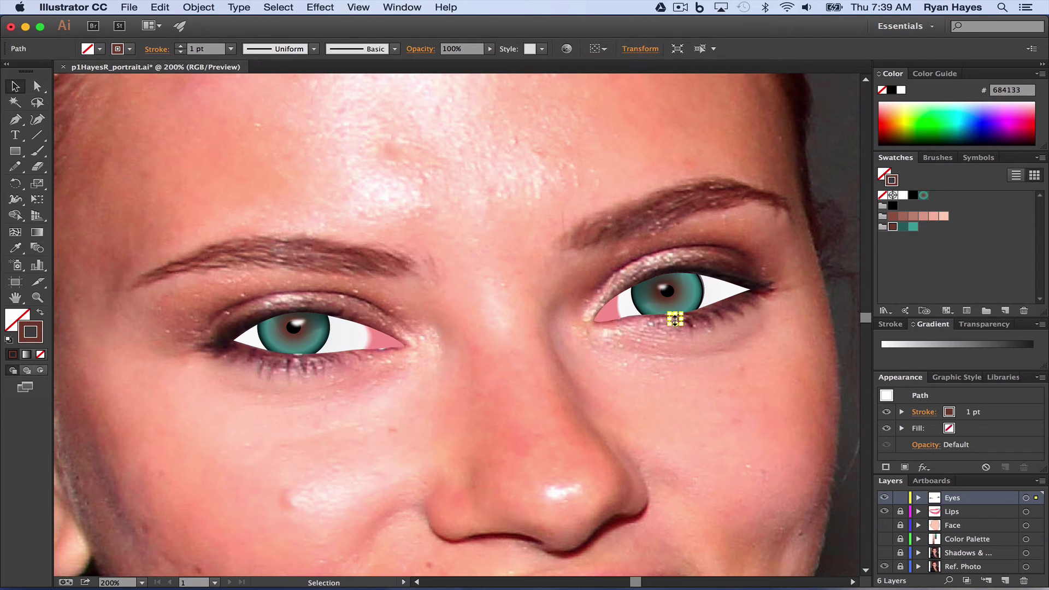
{"action": "left_click", "coordinate": [937, 157]}
{"action": "left_click", "coordinate": [905, 267]}
{"action": "left_click", "coordinate": [754, 358]}
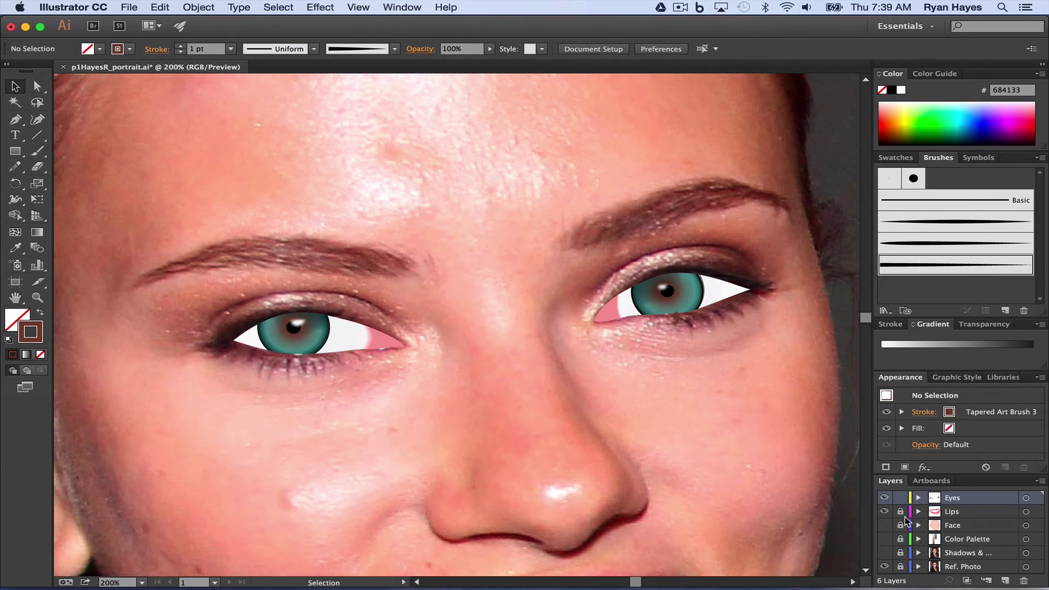
Step: Show the Face layer and stretch the stroke under the right eye downward
{"action": "left_click", "coordinate": [884, 525]}
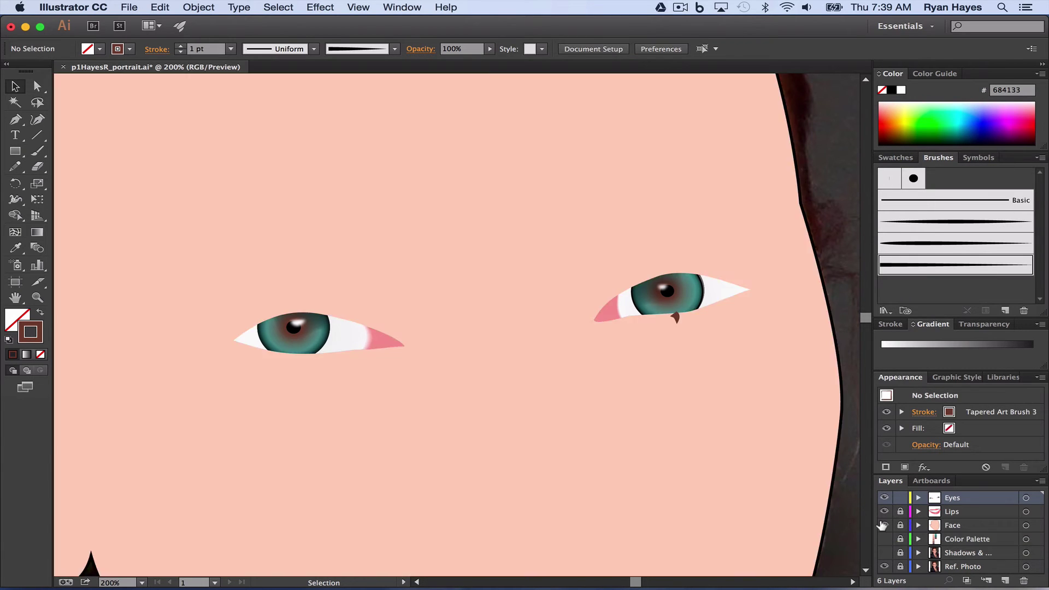
{"action": "left_click", "coordinate": [674, 317]}
{"action": "left_click_drag", "start_coordinate": [675, 322], "coordinate": [680, 330]}
{"action": "left_click", "coordinate": [679, 344]}
Step: Set the teardrop stroke's weight to 0.25 pt in the Stroke panel
{"action": "left_click", "coordinate": [677, 321]}
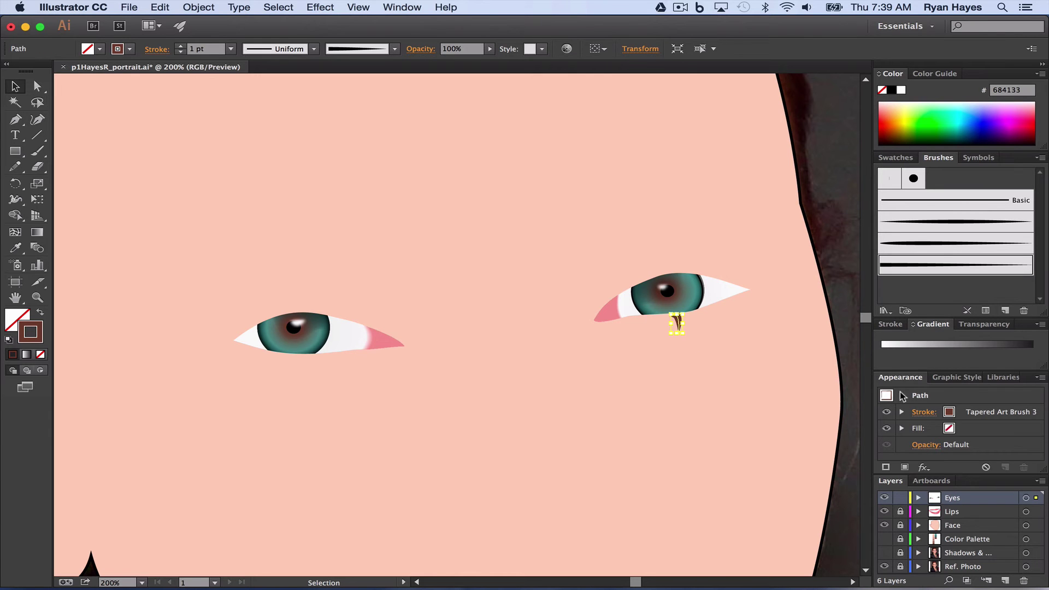
{"action": "left_click", "coordinate": [891, 325]}
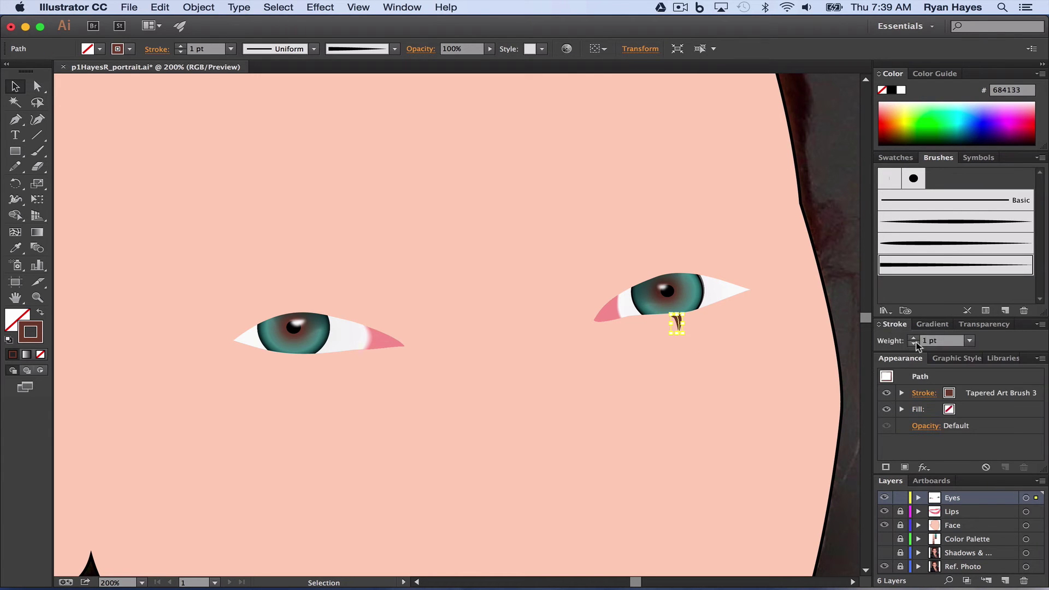
{"action": "left_click", "coordinate": [913, 337]}
{"action": "left_click", "coordinate": [913, 337]}
{"action": "left_click", "coordinate": [913, 338]}
{"action": "left_click", "coordinate": [969, 340]}
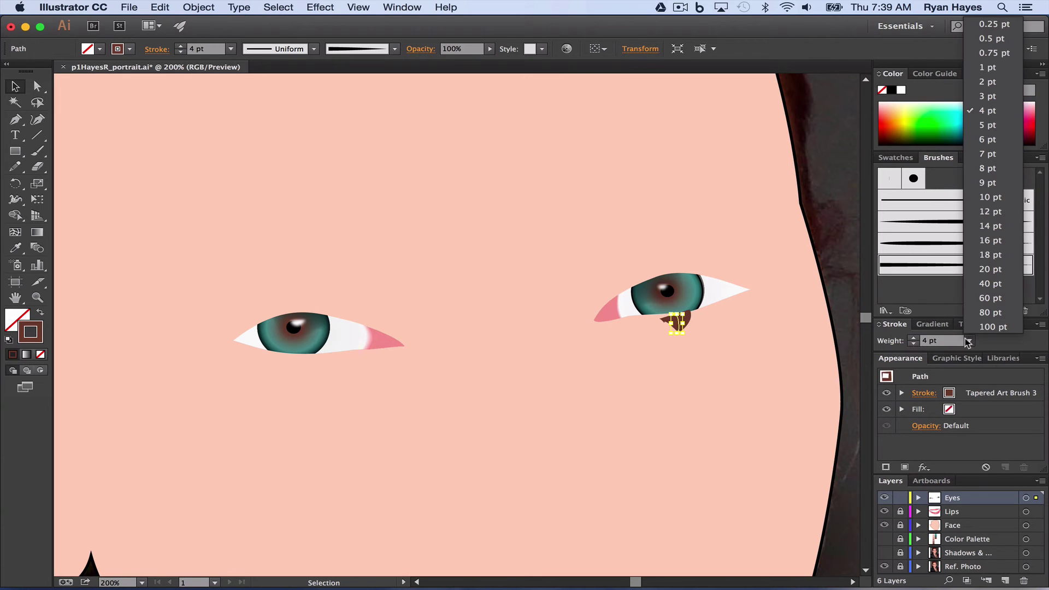
{"action": "left_click", "coordinate": [994, 24]}
{"action": "left_click", "coordinate": [735, 339]}
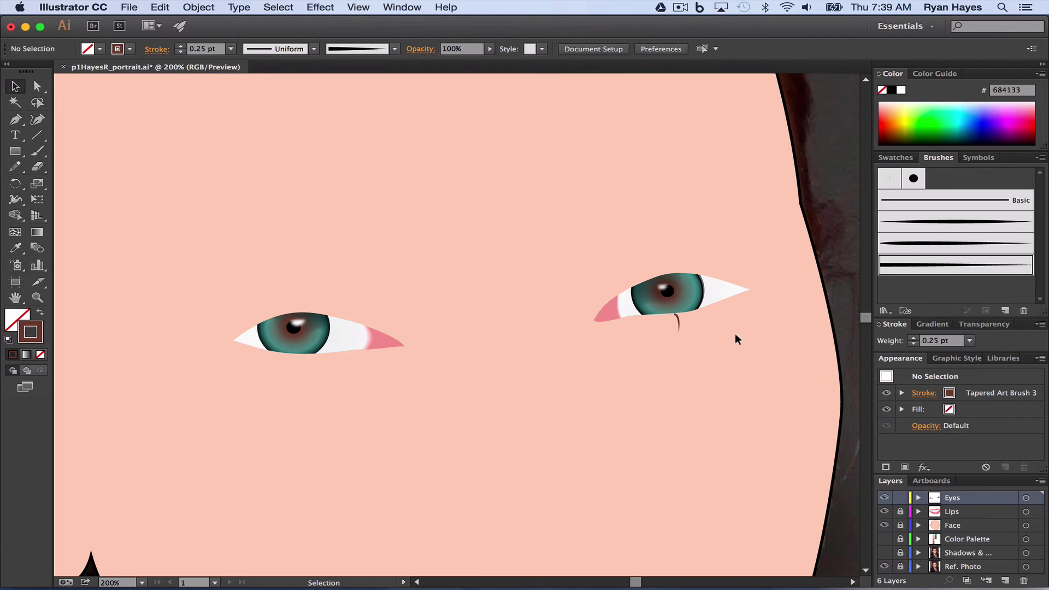
{"action": "left_click", "coordinate": [676, 321]}
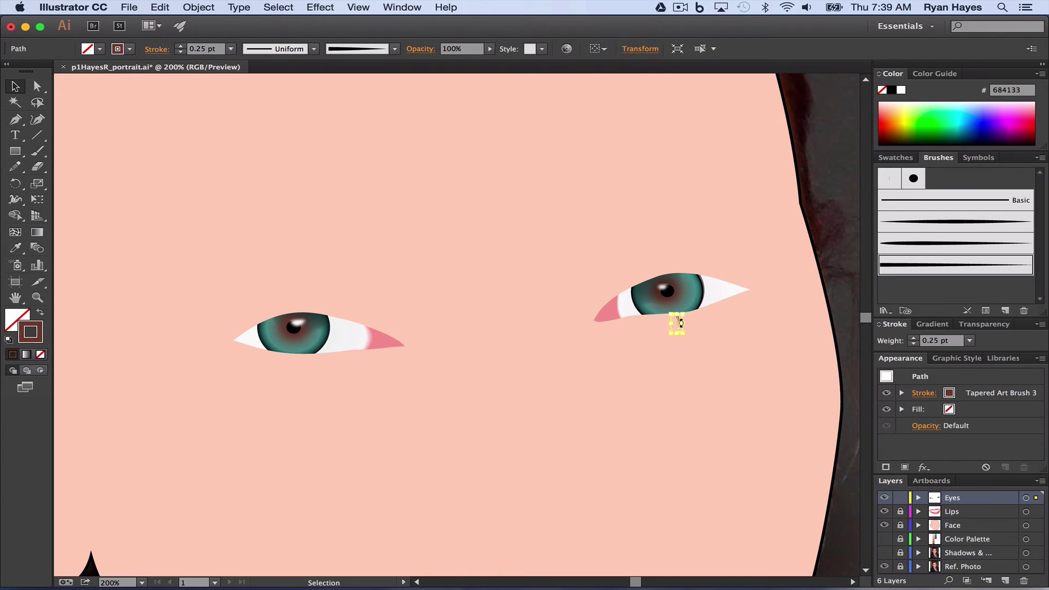
{"action": "left_click", "coordinate": [671, 348]}
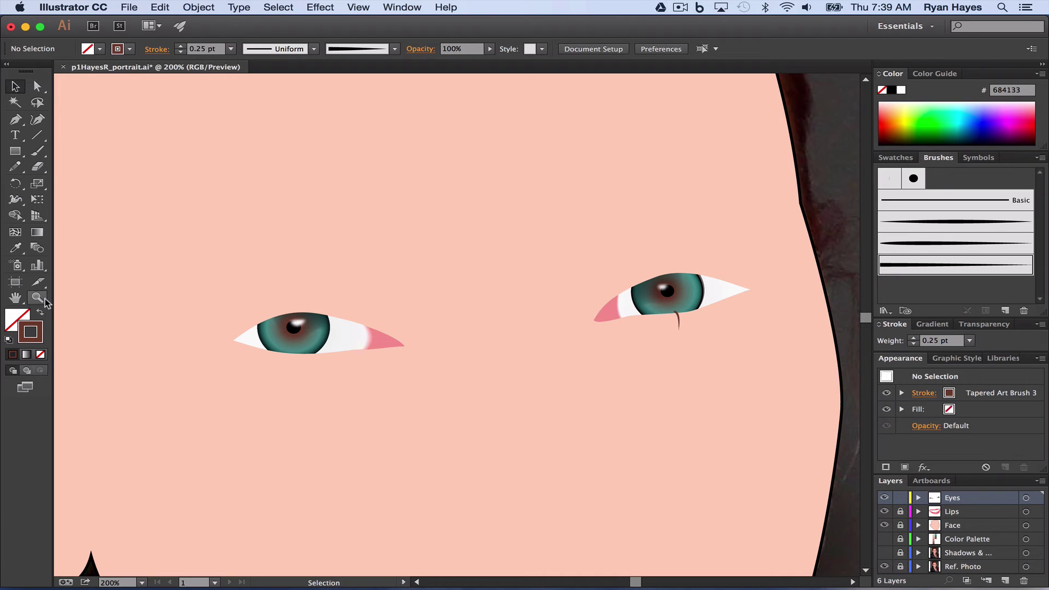
Step: Zoom to 300% on the right eye and send the lash stroke behind the eye
{"action": "key", "text": "z"}
{"action": "left_click", "coordinate": [680, 310]}
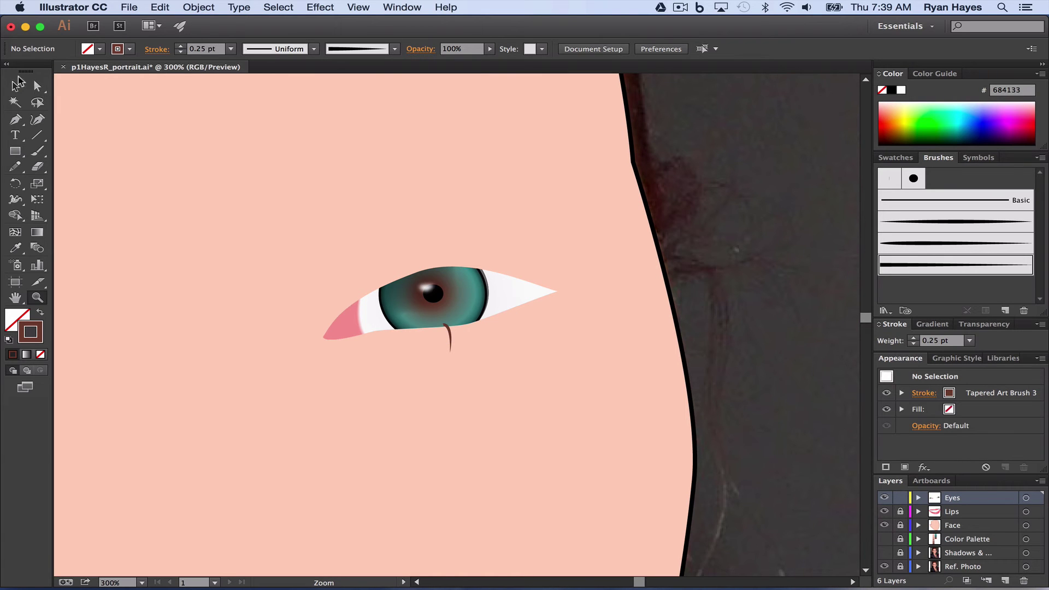
{"action": "key", "text": "v"}
{"action": "left_click", "coordinate": [446, 331]}
{"action": "right_click", "coordinate": [446, 331]}
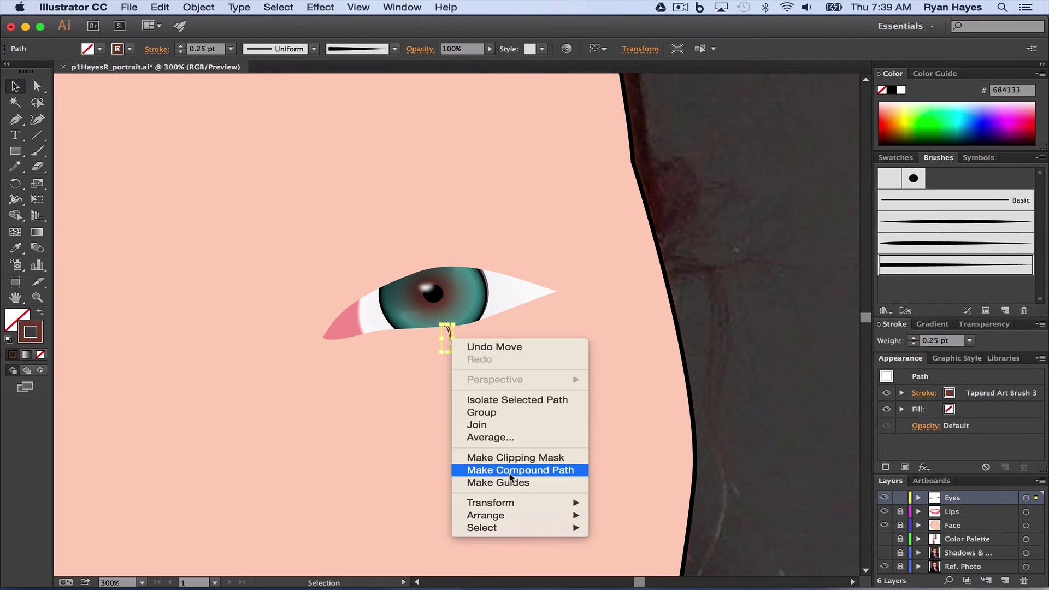
{"action": "mouse_move", "coordinate": [520, 518]}
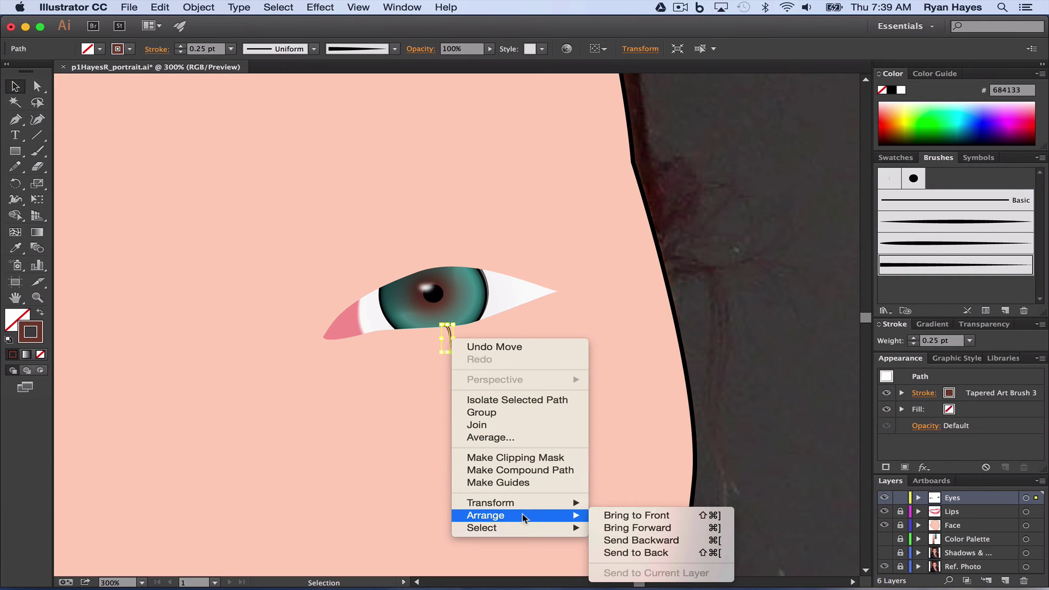
{"action": "left_click", "coordinate": [654, 553]}
{"action": "left_click", "coordinate": [434, 420]}
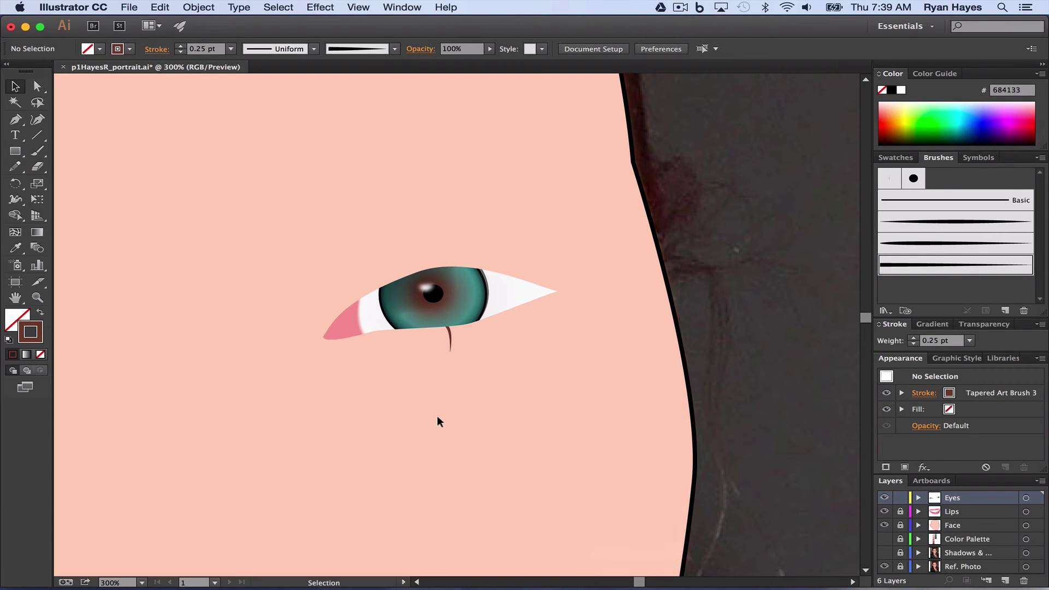
Step: Alt-drag copies of the lash stroke to fan several lashes under the eye
{"action": "left_click", "coordinate": [445, 333]}
{"action": "left_click_drag", "start_coordinate": [446, 332], "coordinate": [454, 326], "text": "alt"}
{"action": "left_click", "coordinate": [448, 330]}
{"action": "left_click", "coordinate": [440, 325]}
{"action": "key", "text": "super+z"}
{"action": "left_click_drag", "start_coordinate": [444, 334], "coordinate": [447, 330]}
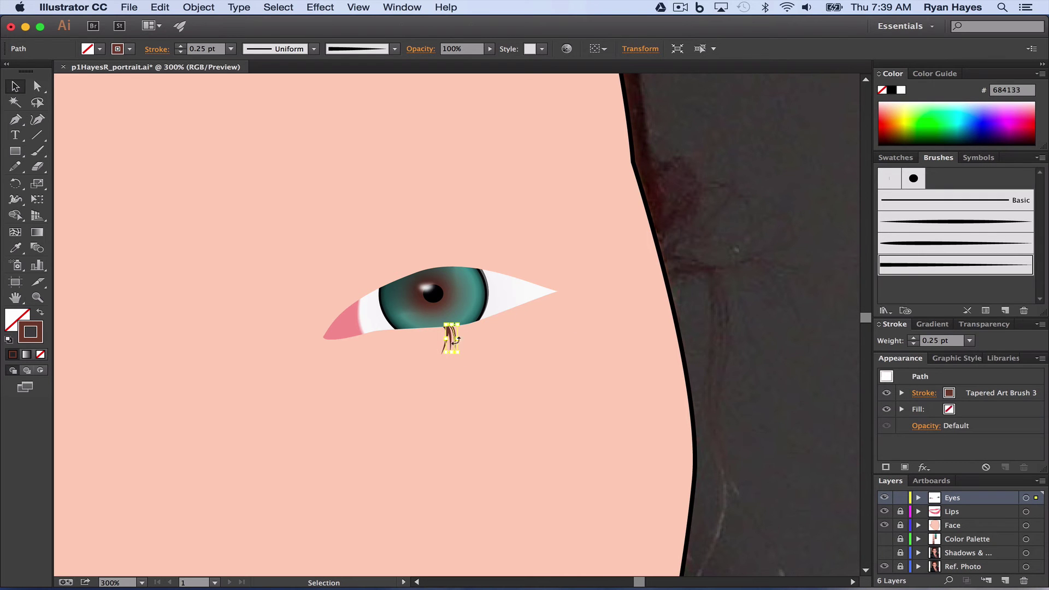
Step: Set the lash stroke weight to 0.5 pt
{"action": "left_click", "coordinate": [451, 343]}
{"action": "left_click", "coordinate": [967, 341]}
{"action": "left_click", "coordinate": [983, 40]}
{"action": "left_click", "coordinate": [538, 366]}
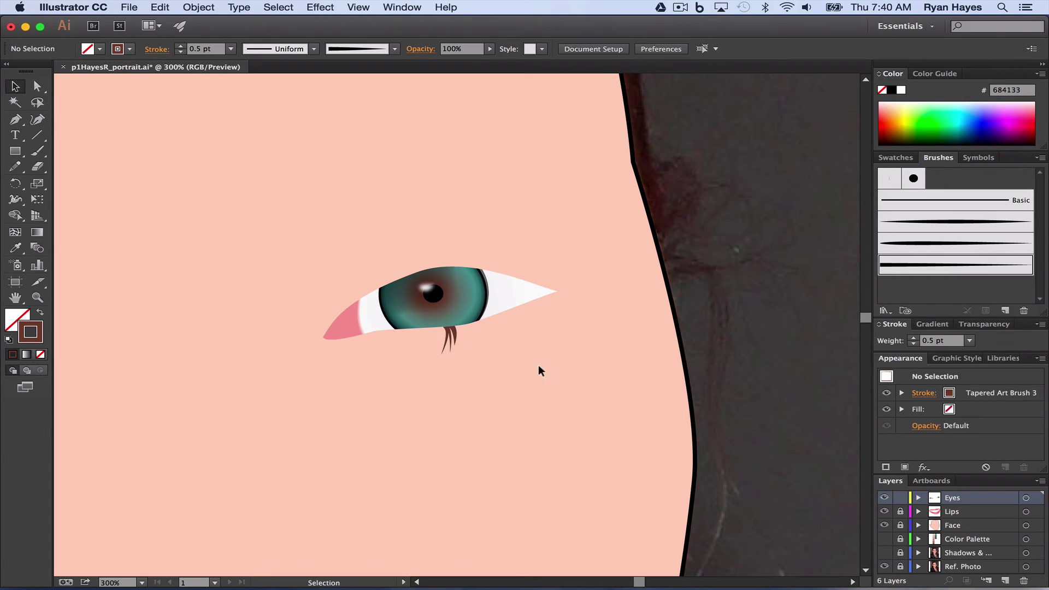
Step: Duplicate the lash cluster slightly to the right to thicken the lower lashes
{"action": "left_click", "coordinate": [458, 341]}
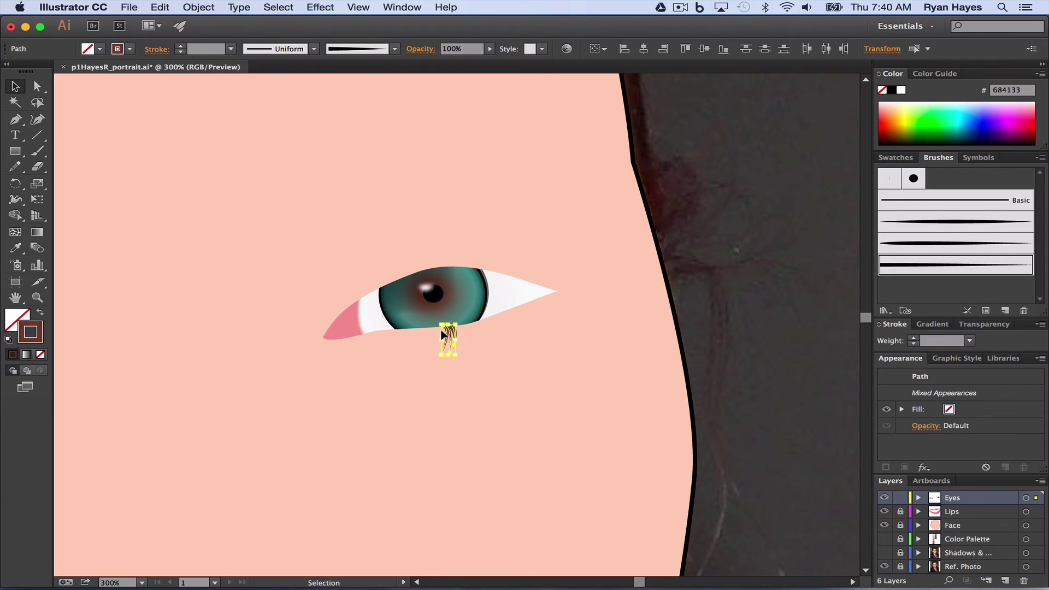
{"action": "left_click_drag", "start_coordinate": [444, 334], "coordinate": [453, 337]}
{"action": "left_click", "coordinate": [426, 334]}
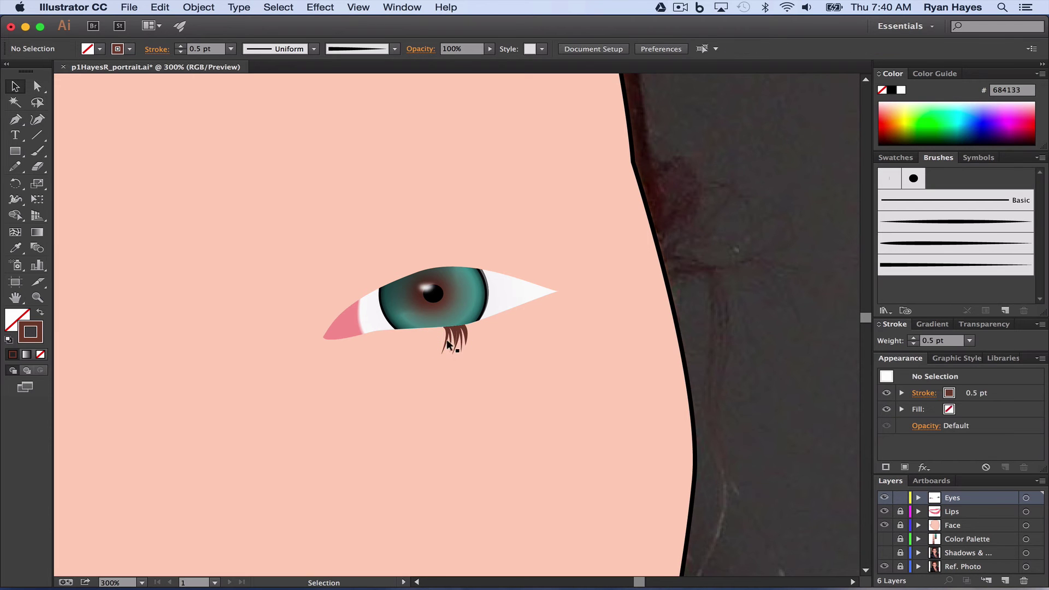
{"action": "left_click", "coordinate": [442, 328]}
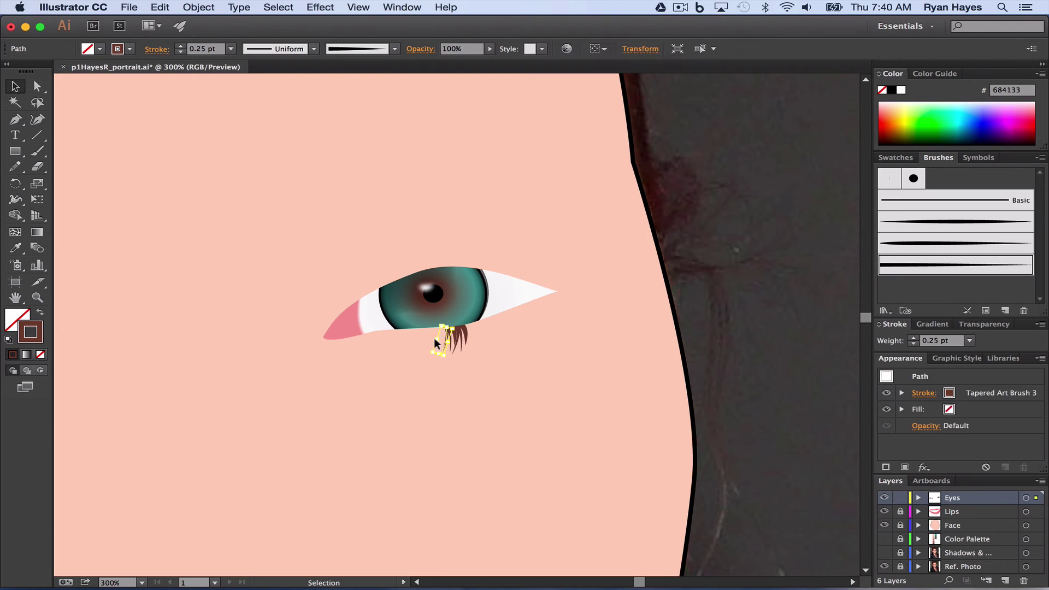
{"action": "left_click", "coordinate": [467, 365]}
{"action": "key", "text": "a"}
{"action": "key", "text": "v"}
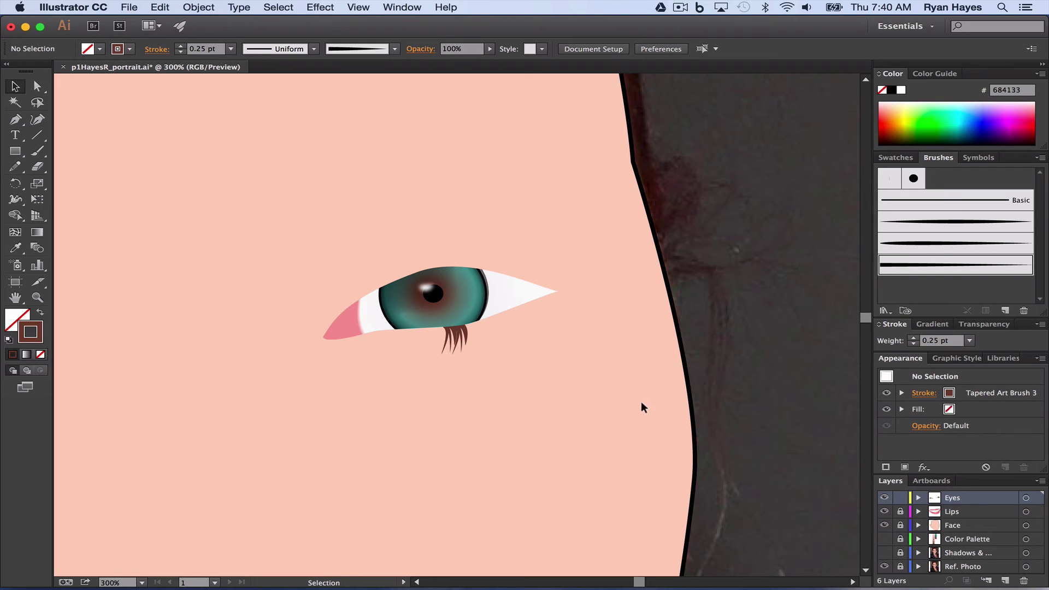
Step: Turn off the Face layer's visibility to reveal the photo's eye and eyebrow
{"action": "left_click", "coordinate": [884, 525]}
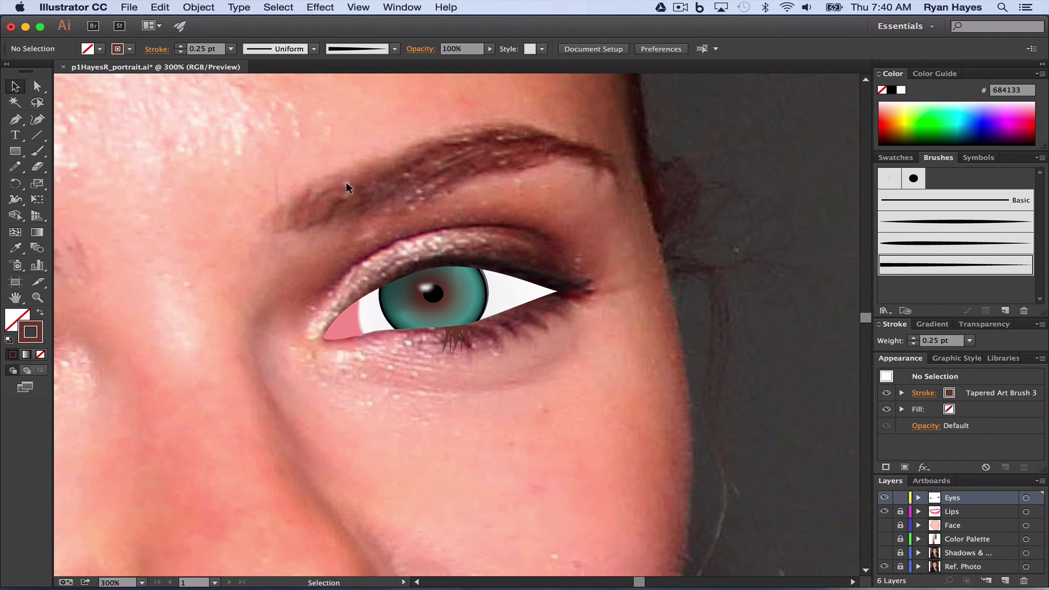
{"action": "left_click", "coordinate": [16, 119]}
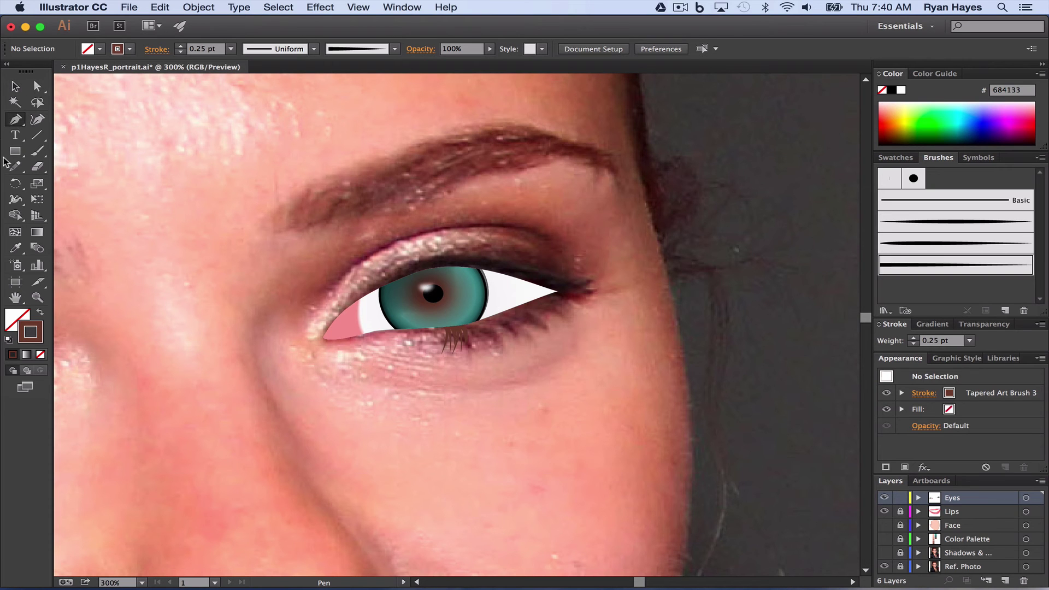
Step: Paint a trial eyebrow stroke along the brow using Tapered Art Brush 2
{"action": "left_click", "coordinate": [39, 154]}
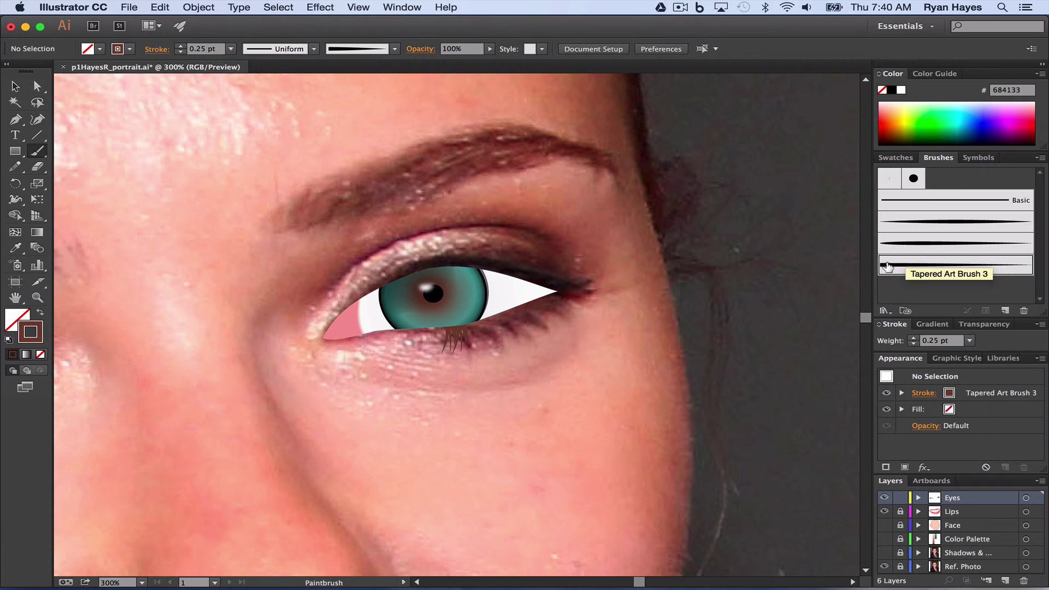
{"action": "left_click", "coordinate": [907, 246]}
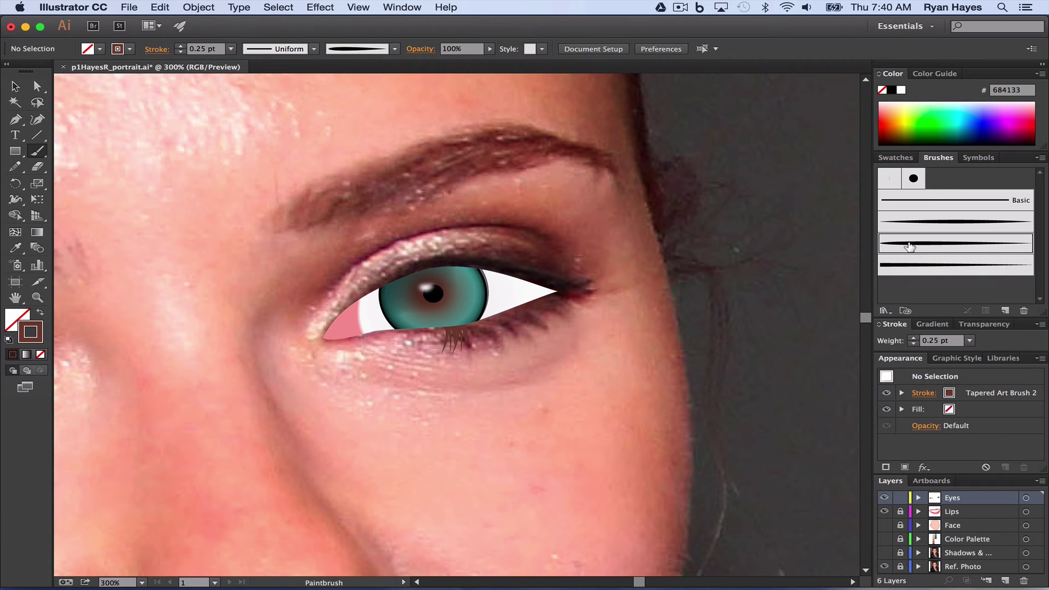
{"action": "mouse_move", "coordinate": [300, 220]}
{"action": "left_mouse_down"}
{"action": "mouse_move", "coordinate": [318, 205]}
{"action": "mouse_move", "coordinate": [371, 208]}
{"action": "mouse_move", "coordinate": [422, 193]}
{"action": "left_mouse_up"}
Step: Show the Face layer again and delete the trial eyebrow stroke
{"action": "left_click", "coordinate": [884, 525]}
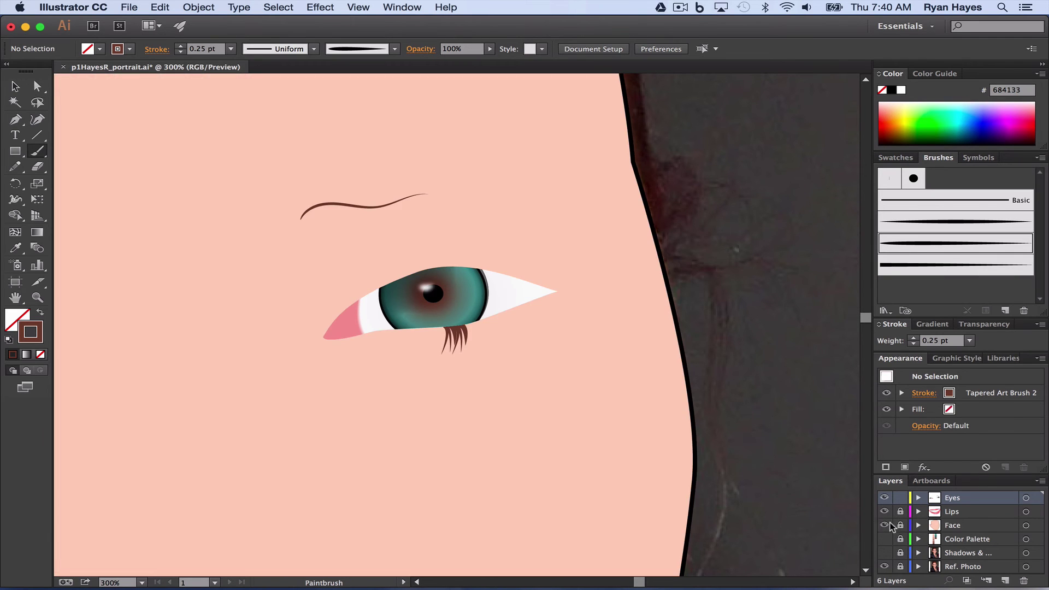
{"action": "left_click", "coordinate": [15, 86]}
{"action": "left_click", "coordinate": [332, 204]}
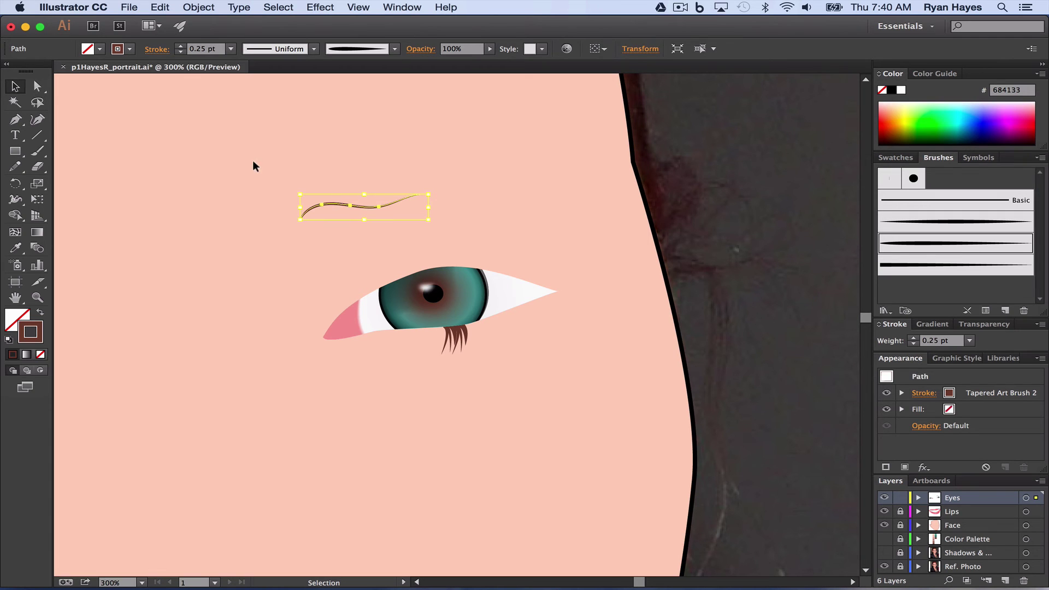
{"action": "key", "text": "Delete"}
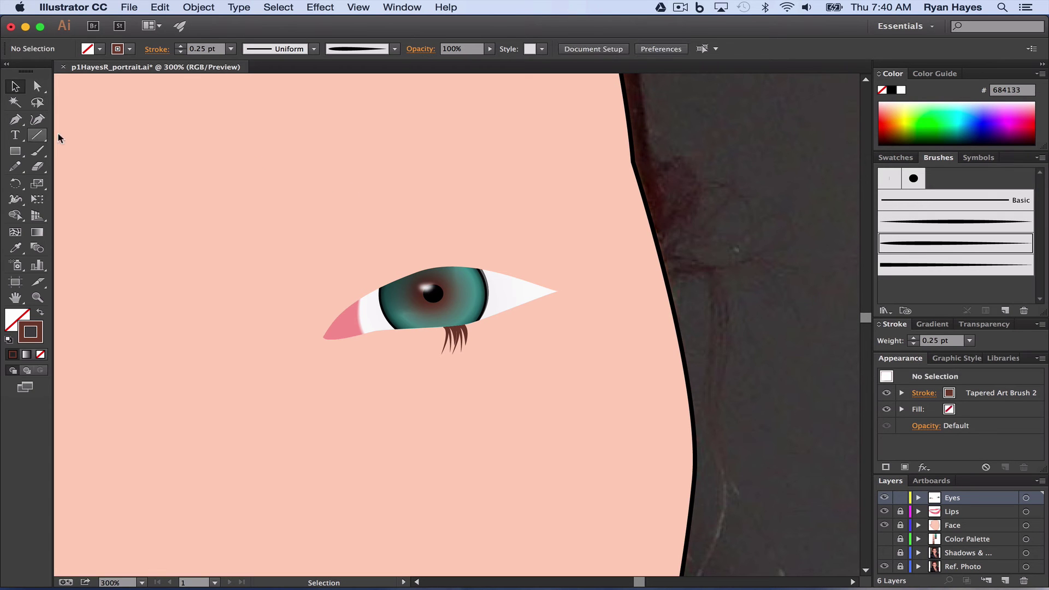
Step: Hide the Face layer and paint hair strokes along the brow with Tapered Art Brushes 2 and 1
{"action": "left_click", "coordinate": [883, 524]}
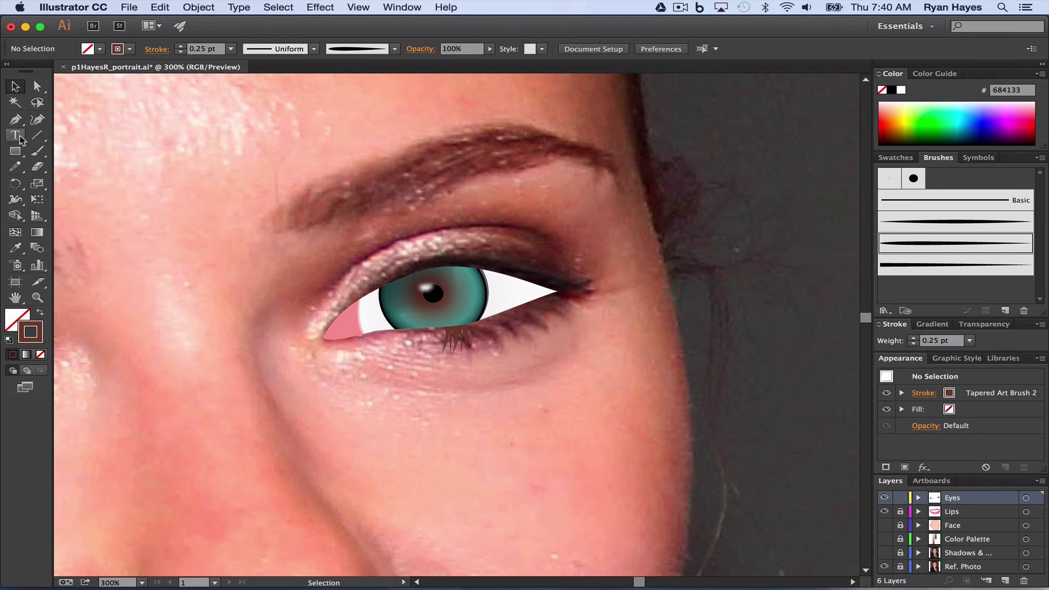
{"action": "left_click", "coordinate": [37, 151]}
{"action": "mouse_move", "coordinate": [302, 229]}
{"action": "left_mouse_down"}
{"action": "mouse_move", "coordinate": [349, 200]}
{"action": "mouse_move", "coordinate": [326, 203]}
{"action": "mouse_move", "coordinate": [356, 205]}
{"action": "mouse_move", "coordinate": [307, 210]}
{"action": "mouse_move", "coordinate": [340, 197]}
{"action": "left_mouse_up"}
{"action": "left_click_drag", "start_coordinate": [302, 220], "coordinate": [366, 195]}
{"action": "left_click_drag", "start_coordinate": [326, 217], "coordinate": [367, 204]}
{"action": "left_click", "coordinate": [902, 222]}
{"action": "left_click_drag", "start_coordinate": [314, 214], "coordinate": [362, 200]}
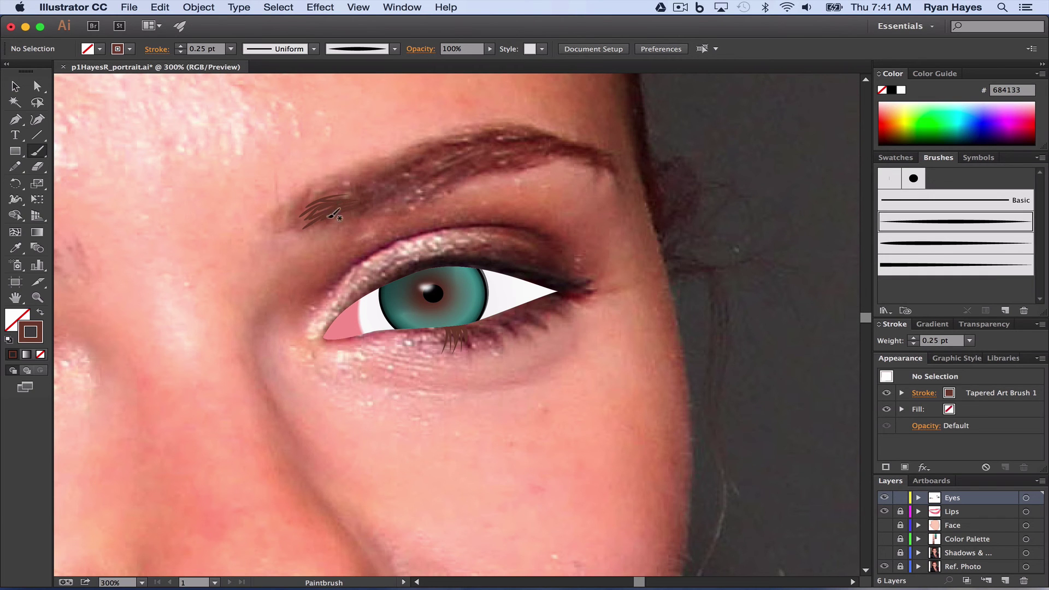
{"action": "mouse_move", "coordinate": [306, 225]}
{"action": "left_mouse_down"}
{"action": "mouse_move", "coordinate": [357, 195]}
{"action": "mouse_move", "coordinate": [387, 200]}
{"action": "mouse_move", "coordinate": [338, 199]}
{"action": "mouse_move", "coordinate": [395, 193]}
{"action": "left_mouse_up"}
{"action": "mouse_move", "coordinate": [310, 203]}
{"action": "left_mouse_down"}
{"action": "mouse_move", "coordinate": [369, 185]}
{"action": "mouse_move", "coordinate": [352, 185]}
{"action": "left_mouse_up"}
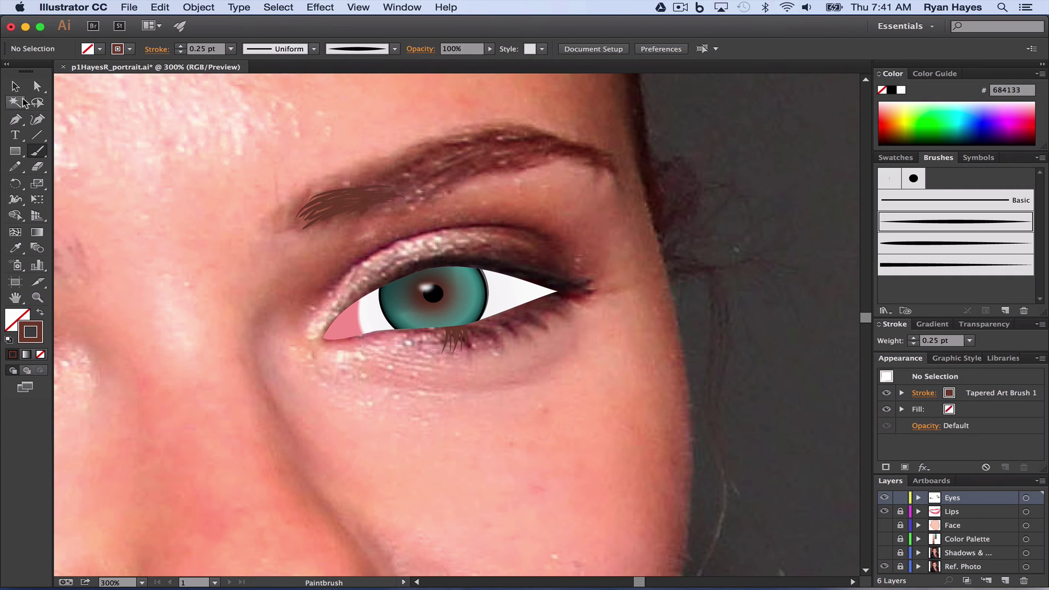
Step: Alt-drag a copy of the hair strokes up and right along the brow
{"action": "left_click", "coordinate": [15, 86]}
{"action": "mouse_move", "coordinate": [306, 199]}
{"action": "left_mouse_down"}
{"action": "mouse_move", "coordinate": [378, 203]}
{"action": "mouse_move", "coordinate": [384, 217]}
{"action": "left_mouse_up"}
{"action": "mouse_move", "coordinate": [325, 206]}
{"action": "left_mouse_down"}
{"action": "mouse_move", "coordinate": [423, 168]}
{"action": "mouse_move", "coordinate": [447, 166]}
{"action": "mouse_move", "coordinate": [378, 188]}
{"action": "mouse_move", "coordinate": [493, 155]}
{"action": "mouse_move", "coordinate": [547, 156]}
{"action": "left_mouse_up"}
{"action": "left_click", "coordinate": [512, 196]}
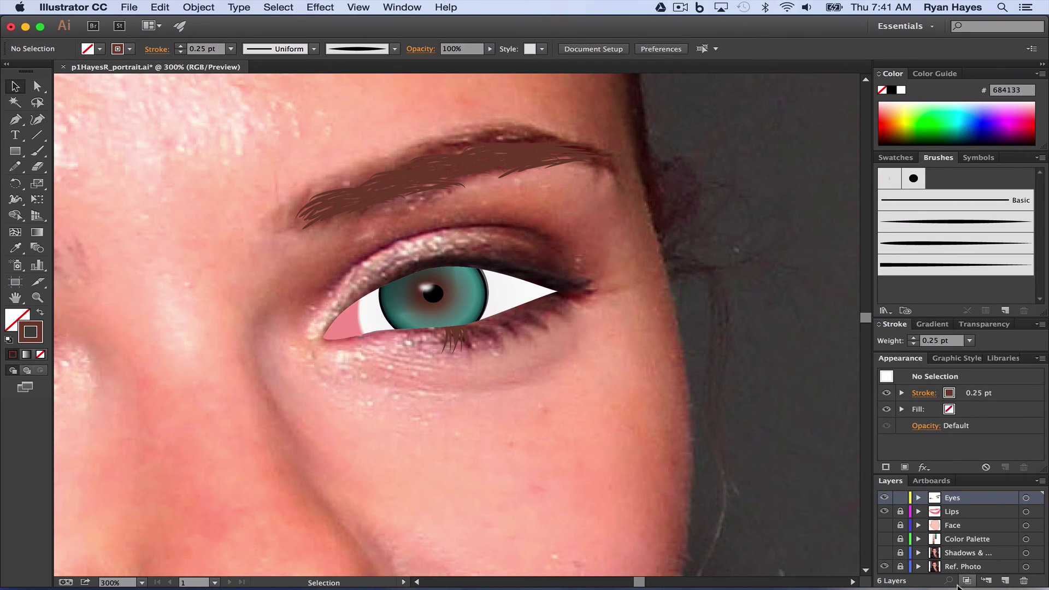
Step: Turn the Face layer back on and inspect individual eyebrow hair strokes with Direct Selection
{"action": "left_click", "coordinate": [884, 525]}
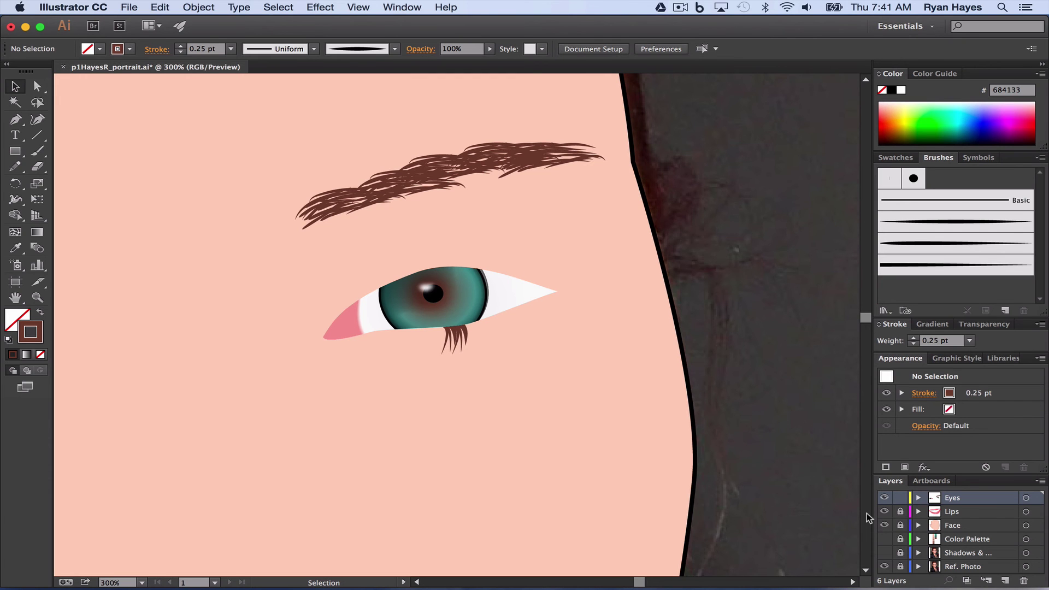
{"action": "left_click", "coordinate": [37, 85]}
{"action": "left_click", "coordinate": [451, 182]}
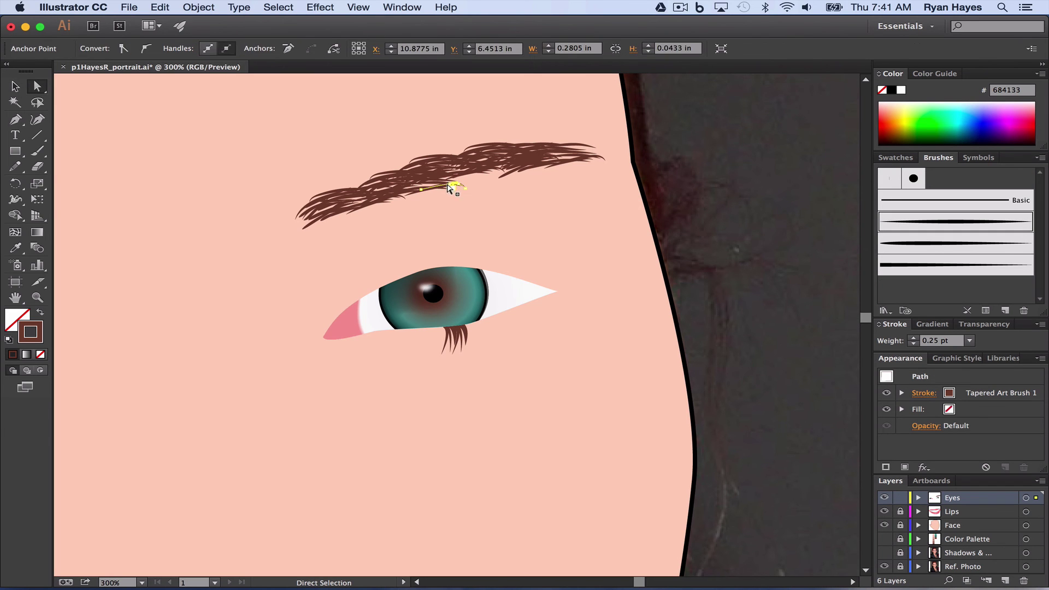
{"action": "left_click", "coordinate": [443, 183]}
{"action": "left_click", "coordinate": [442, 185]}
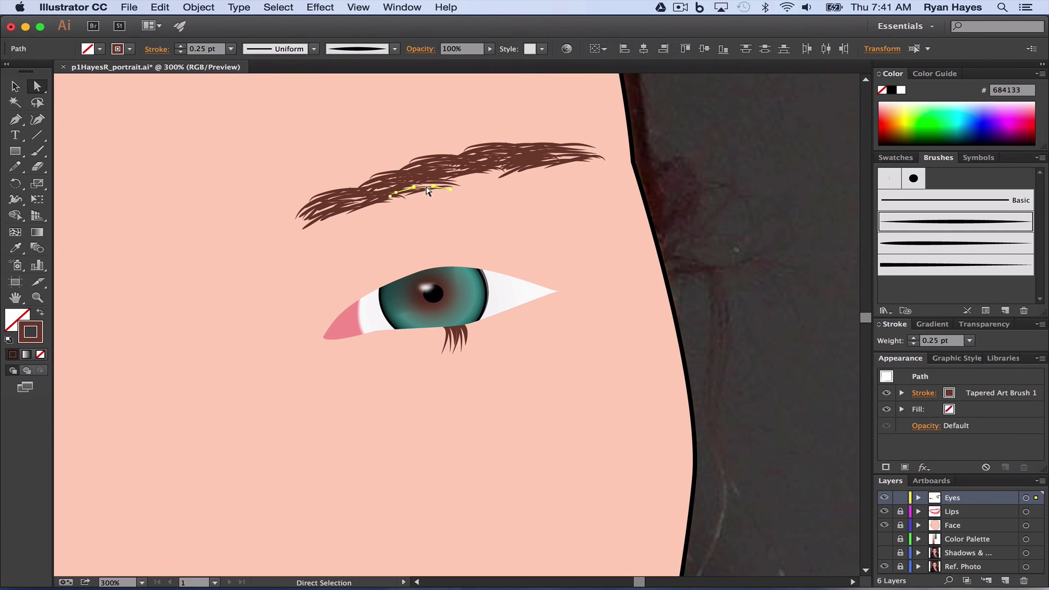
{"action": "left_click", "coordinate": [448, 186]}
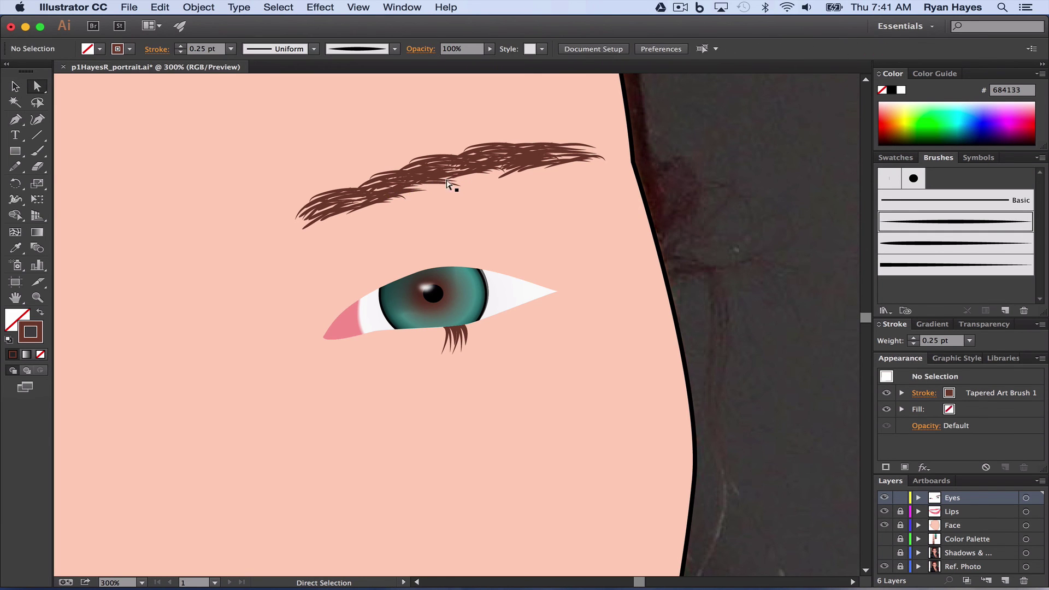
{"action": "left_click", "coordinate": [448, 183]}
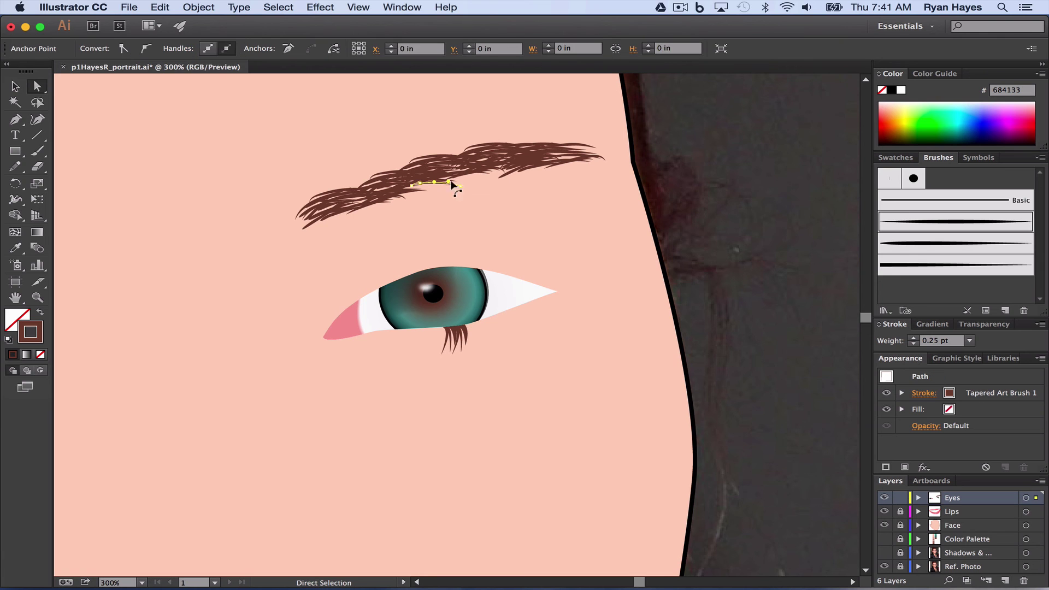
{"action": "left_click", "coordinate": [503, 173]}
{"action": "left_click", "coordinate": [500, 185]}
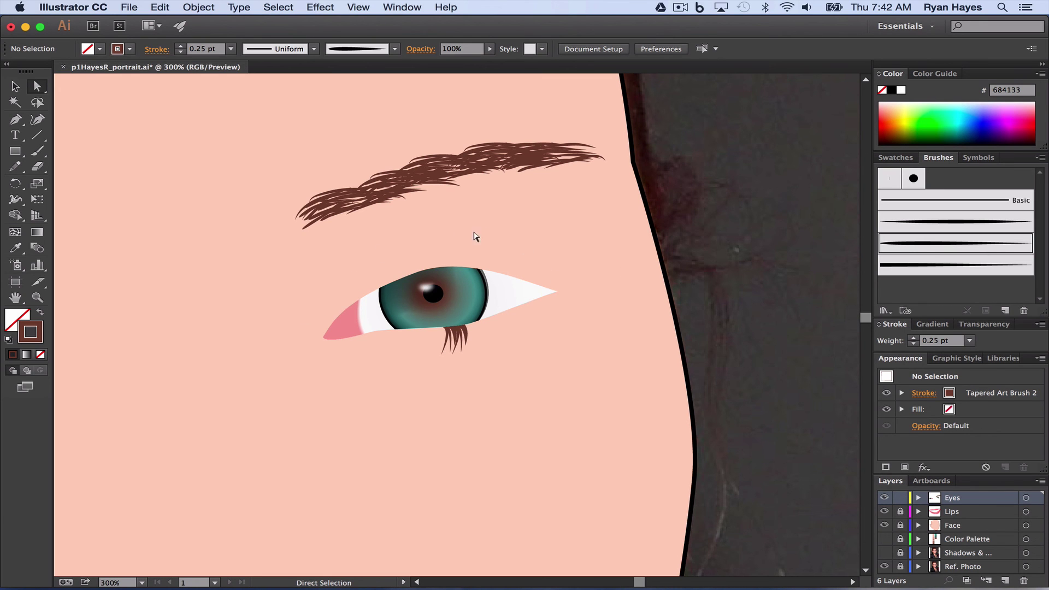
Step: Hide the Face layer and pen a curved crease from the inner to the outer eye corner
{"action": "left_click", "coordinate": [15, 119]}
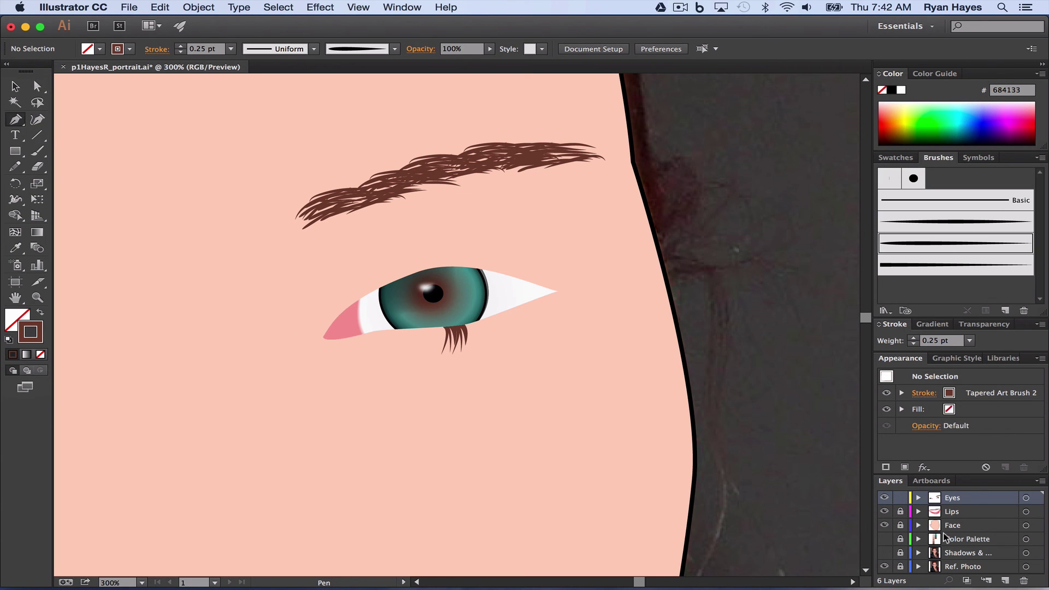
{"action": "left_click", "coordinate": [884, 524]}
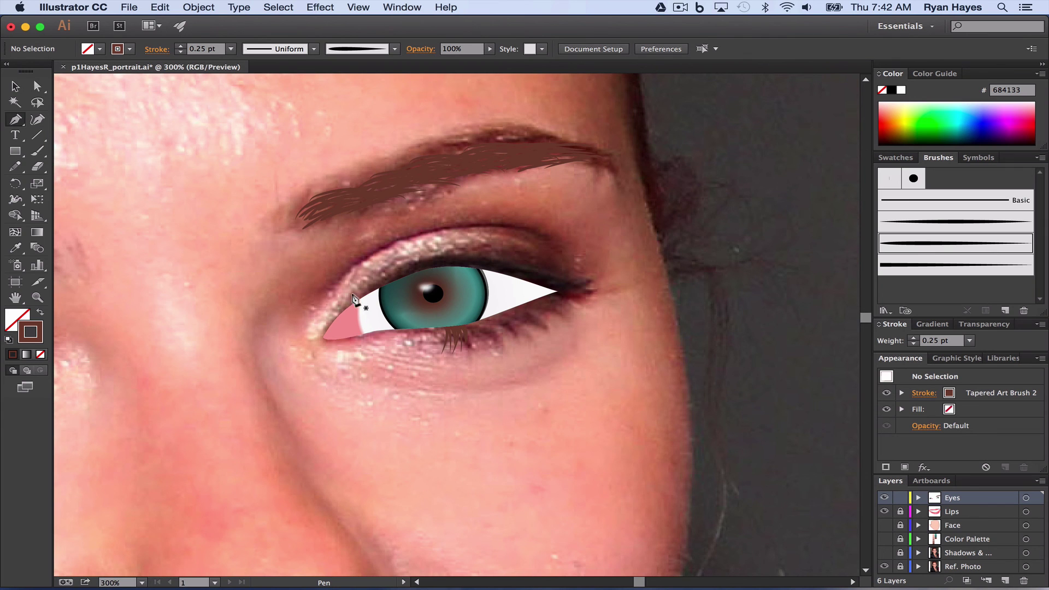
{"action": "left_click_drag", "start_coordinate": [305, 313], "coordinate": [332, 289]}
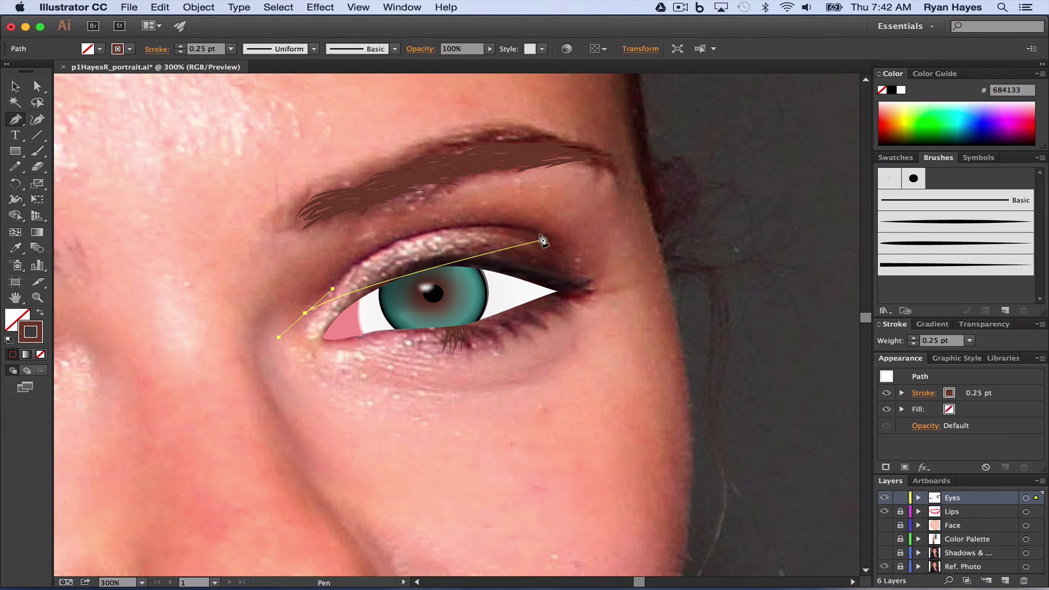
{"action": "left_click_drag", "start_coordinate": [550, 241], "coordinate": [712, 284]}
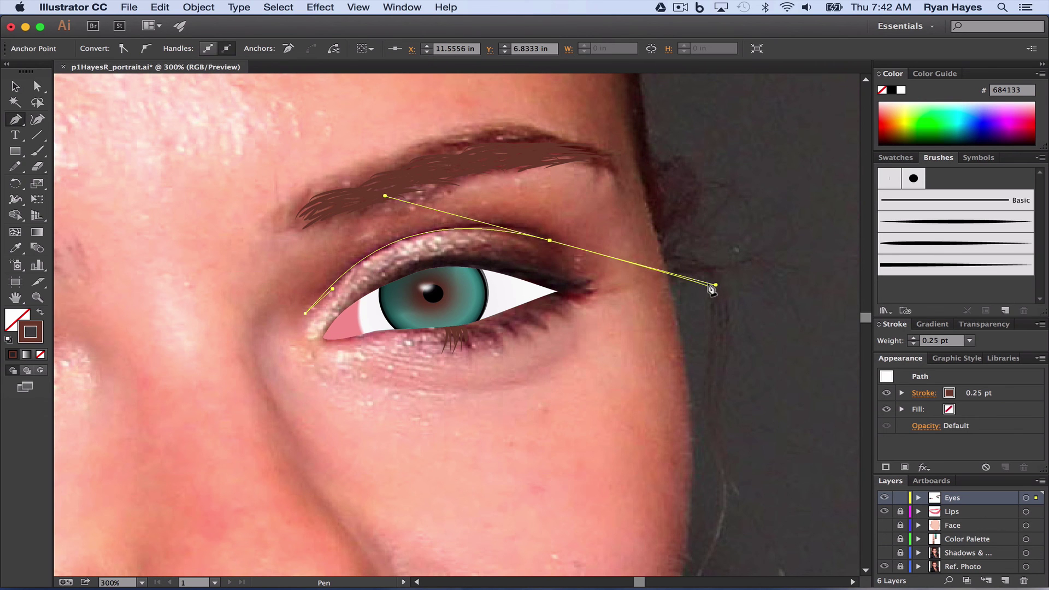
{"action": "left_click", "coordinate": [627, 281], "text": "super"}
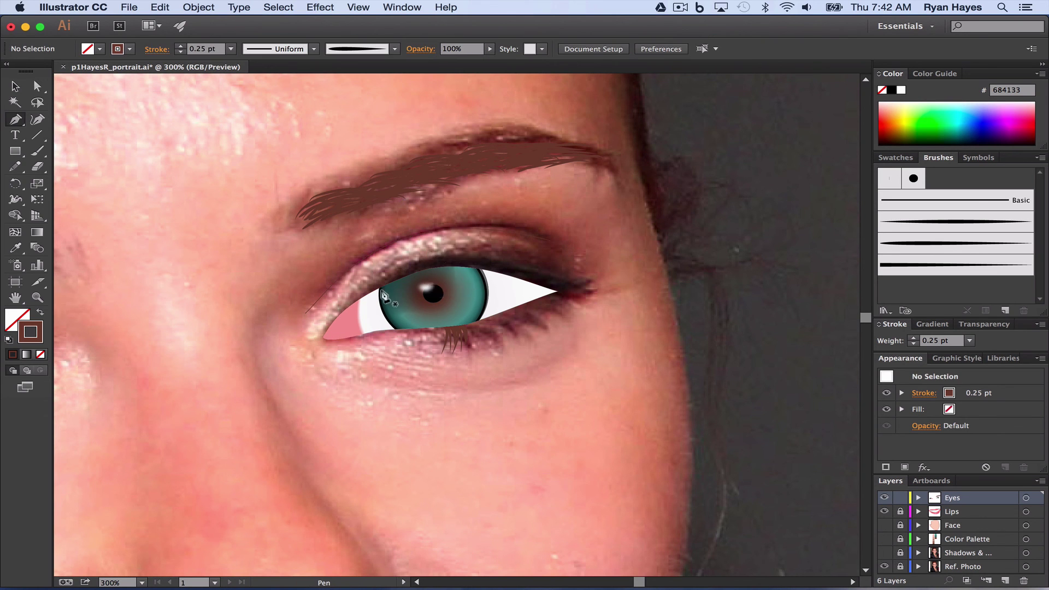
{"action": "left_click", "coordinate": [15, 87]}
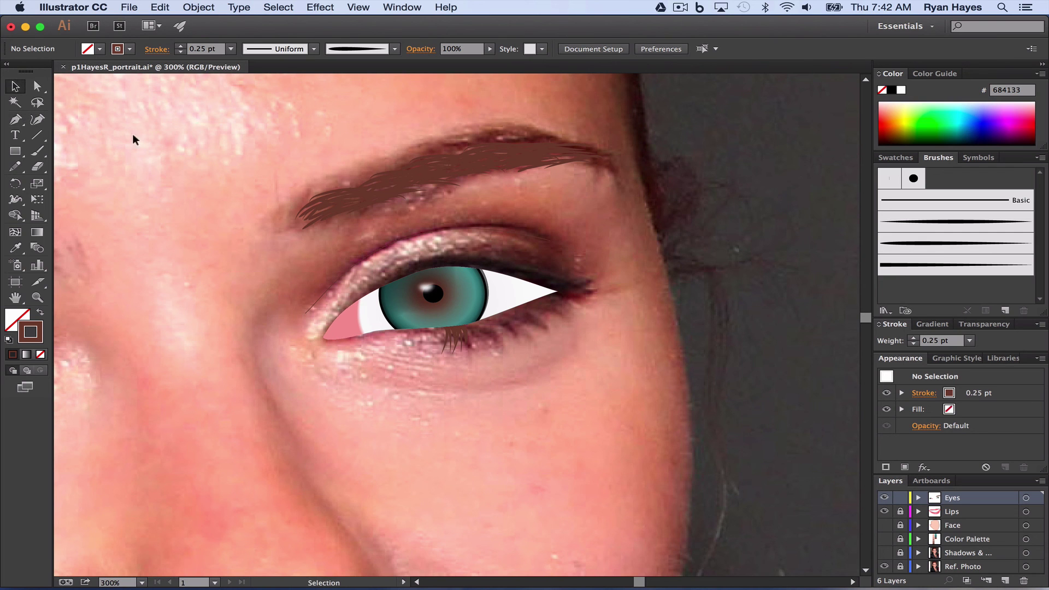
Step: Apply Tapered Art Brush 1 to the eyelid crease path
{"action": "left_click", "coordinate": [324, 282]}
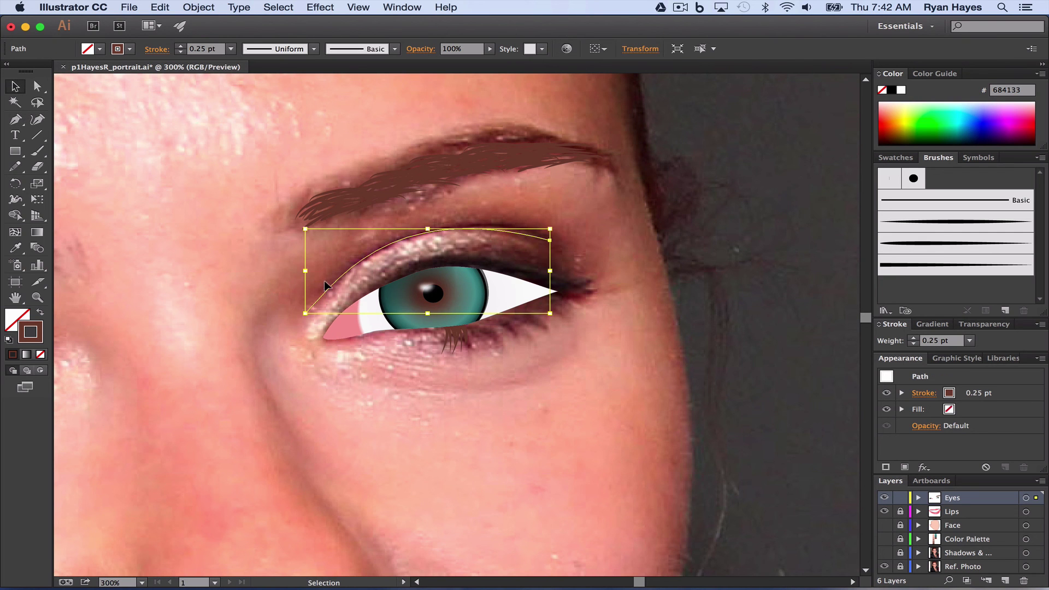
{"action": "left_click", "coordinate": [951, 229]}
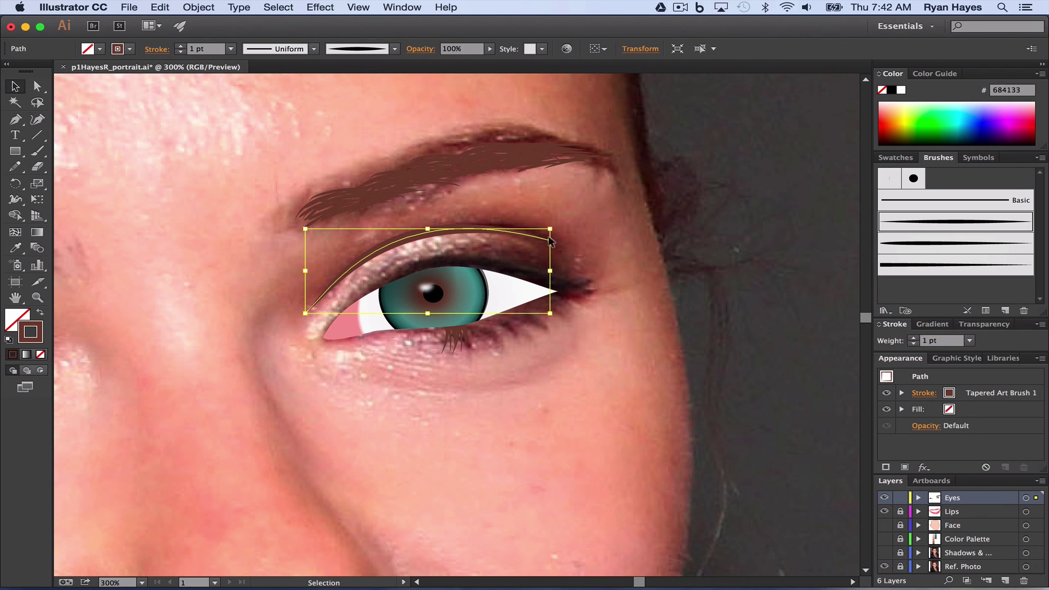
{"action": "left_click", "coordinate": [968, 341]}
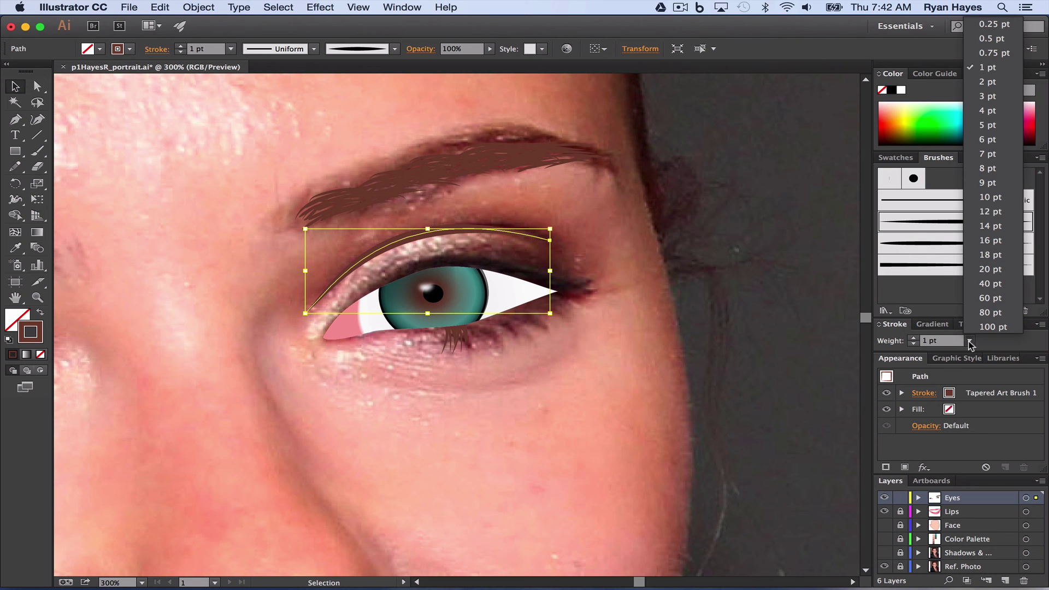
{"action": "left_click", "coordinate": [991, 127]}
Step: Thin the crease stroke to 0.5 pt and colour it brown 845a4b
{"action": "left_click", "coordinate": [901, 162]}
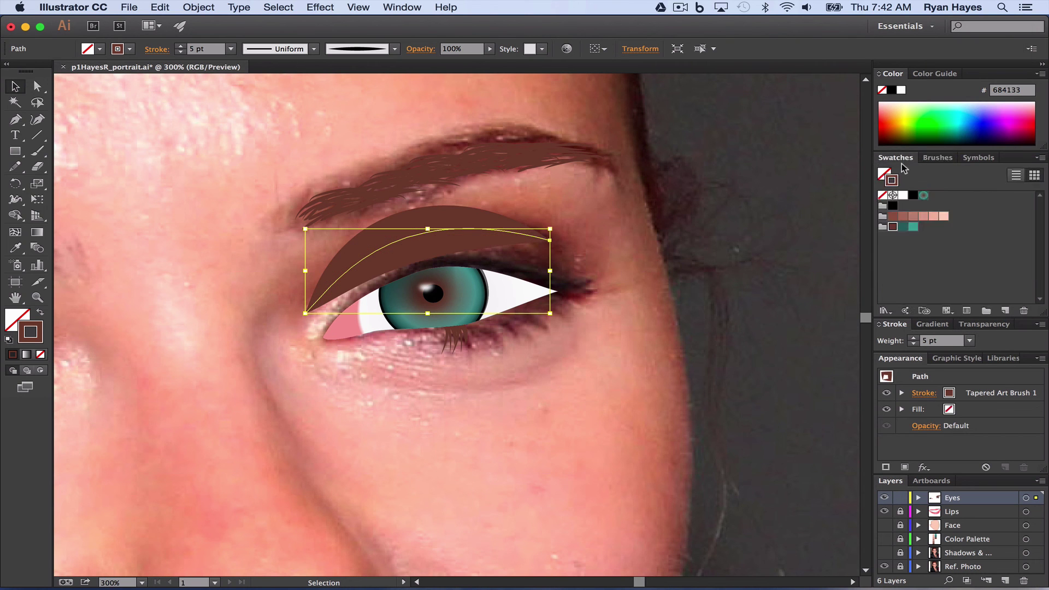
{"action": "left_click", "coordinate": [912, 195]}
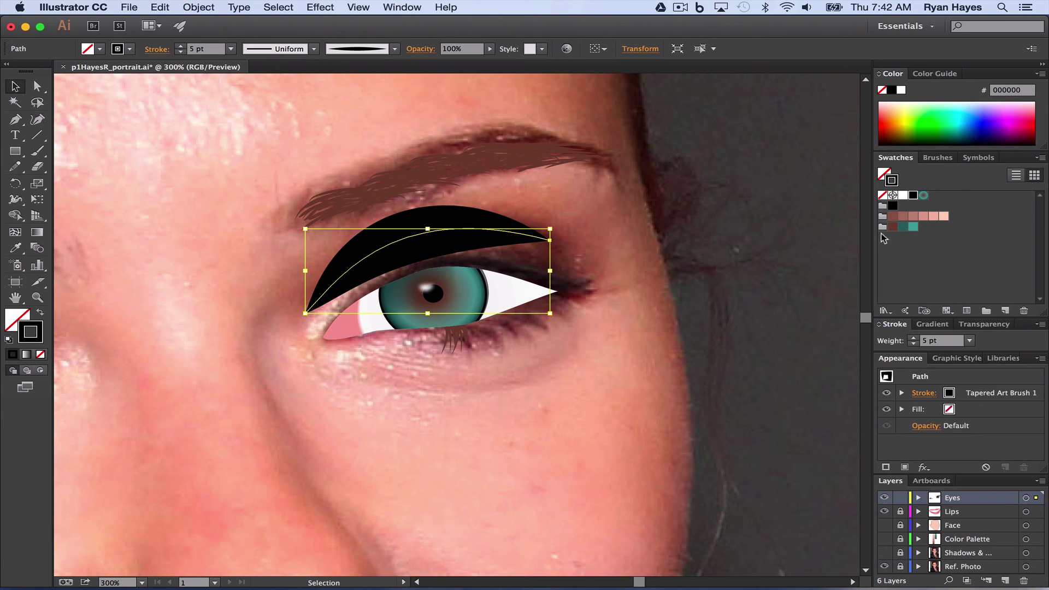
{"action": "left_click", "coordinate": [969, 342]}
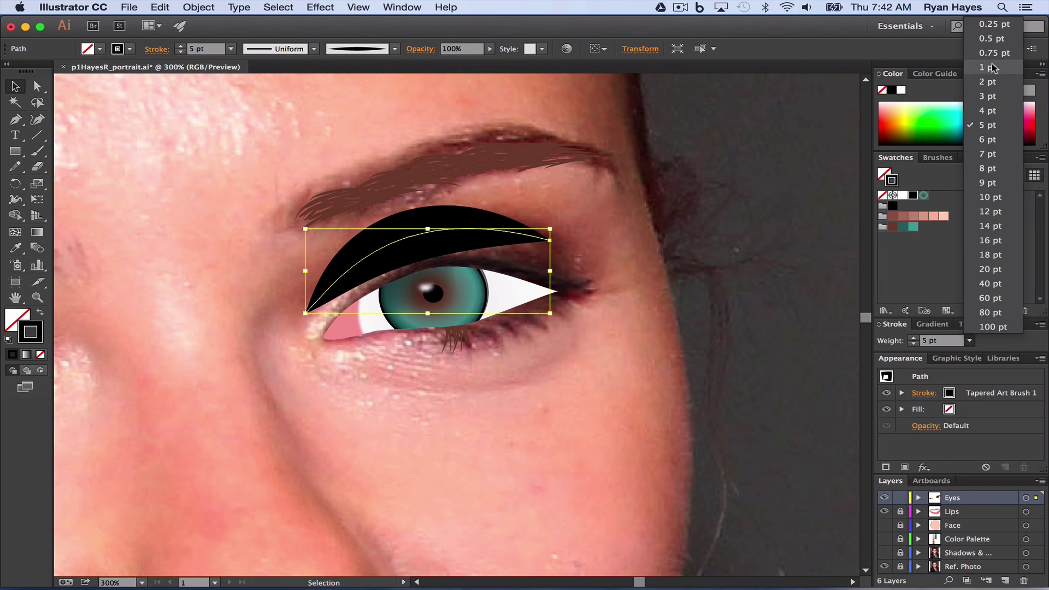
{"action": "left_click", "coordinate": [992, 38]}
{"action": "left_click", "coordinate": [550, 356]}
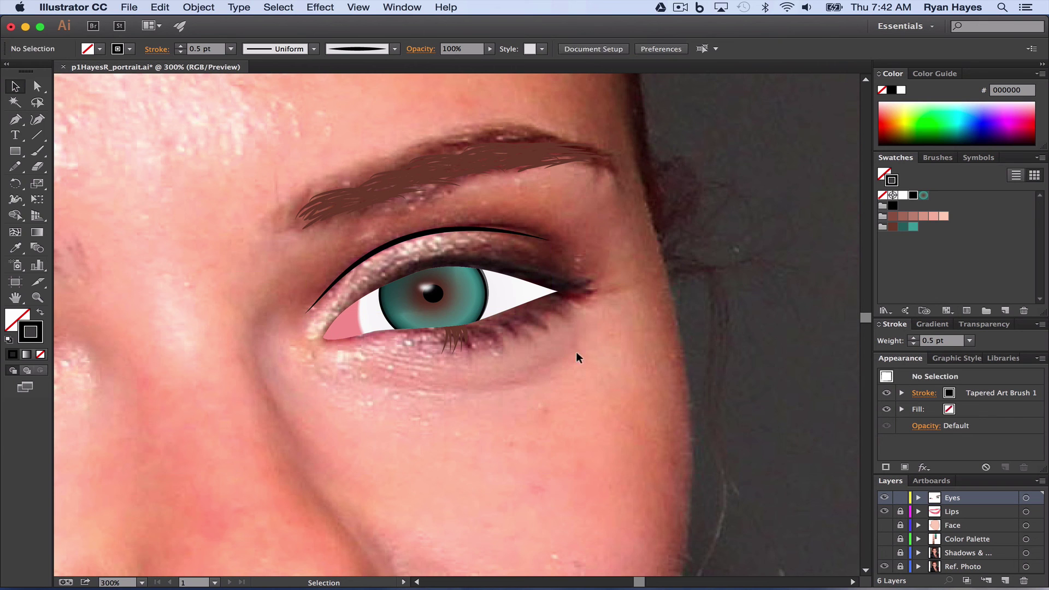
{"action": "left_click", "coordinate": [422, 232]}
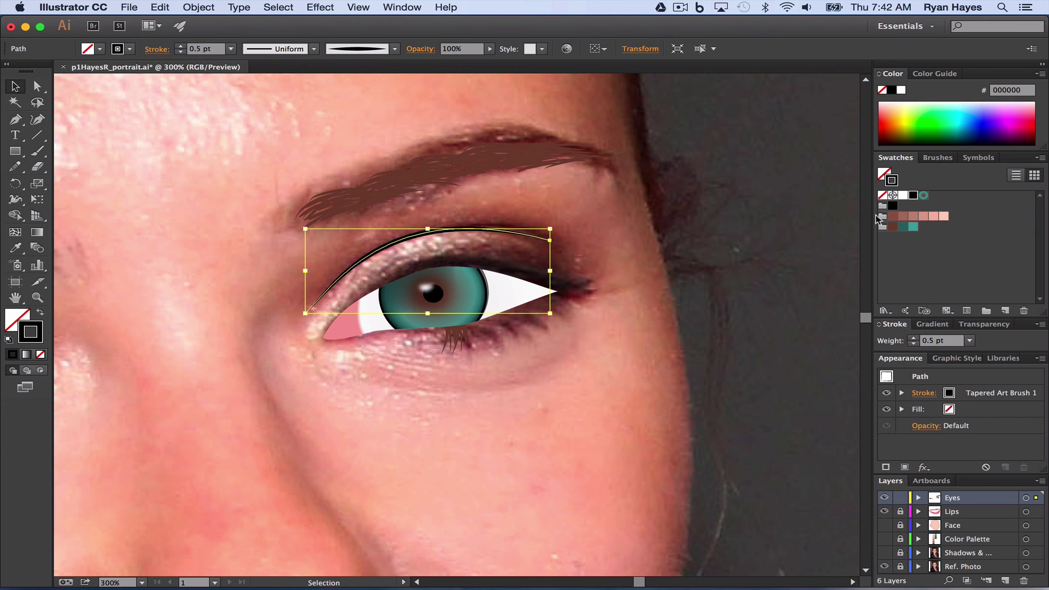
{"action": "left_click", "coordinate": [892, 215]}
{"action": "left_click", "coordinate": [632, 346]}
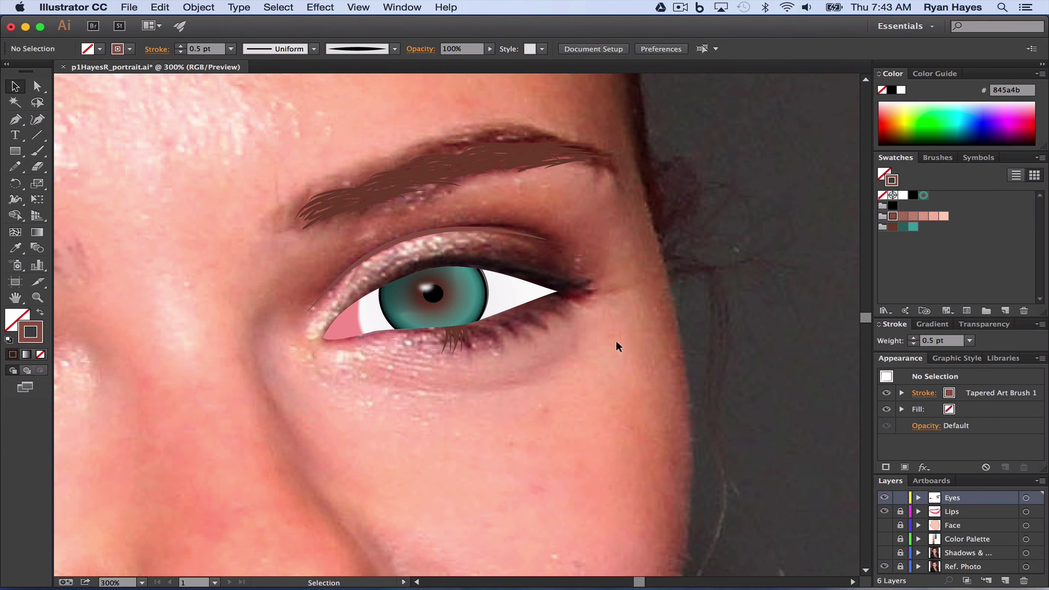
Step: Show the Face layer and add a 1.9-pixel Gaussian Blur to the eyelid crease
{"action": "left_click", "coordinate": [884, 525]}
{"action": "left_click", "coordinate": [398, 233]}
{"action": "left_click", "coordinate": [324, 7]}
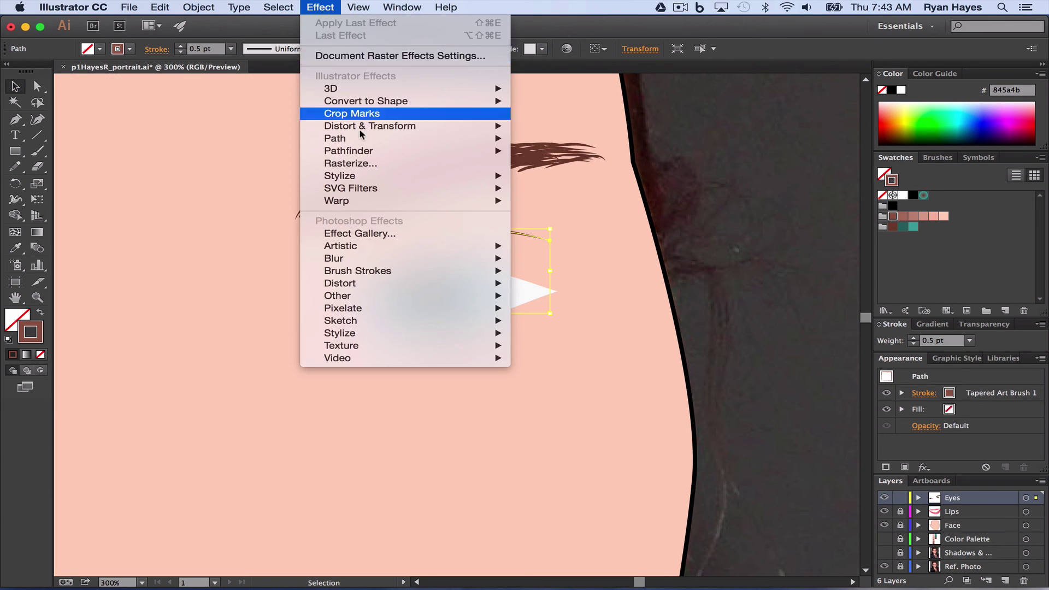
{"action": "mouse_move", "coordinate": [375, 259]}
{"action": "left_click", "coordinate": [560, 259]}
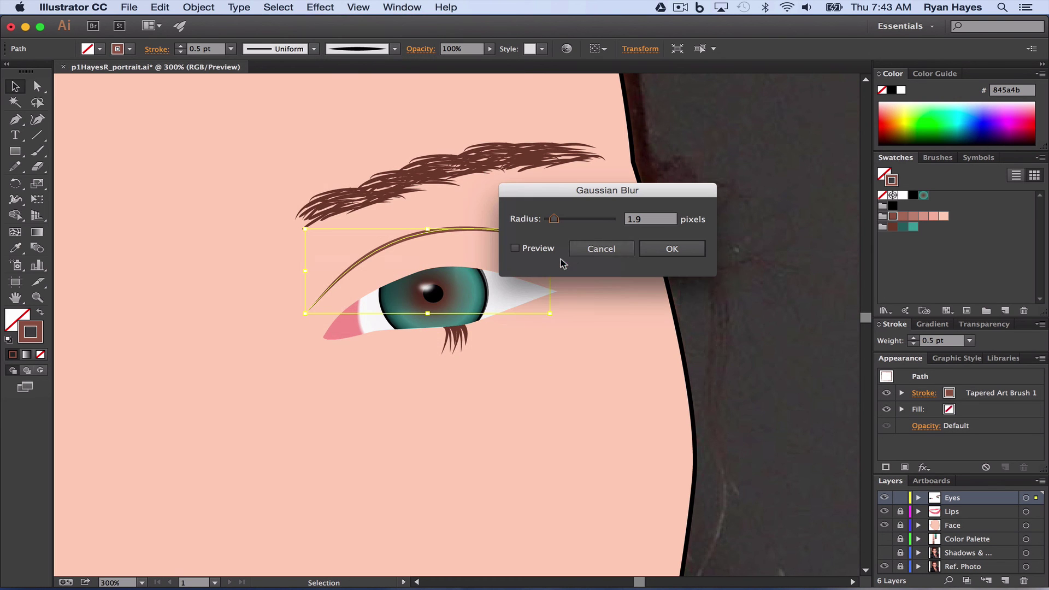
{"action": "left_click", "coordinate": [515, 248]}
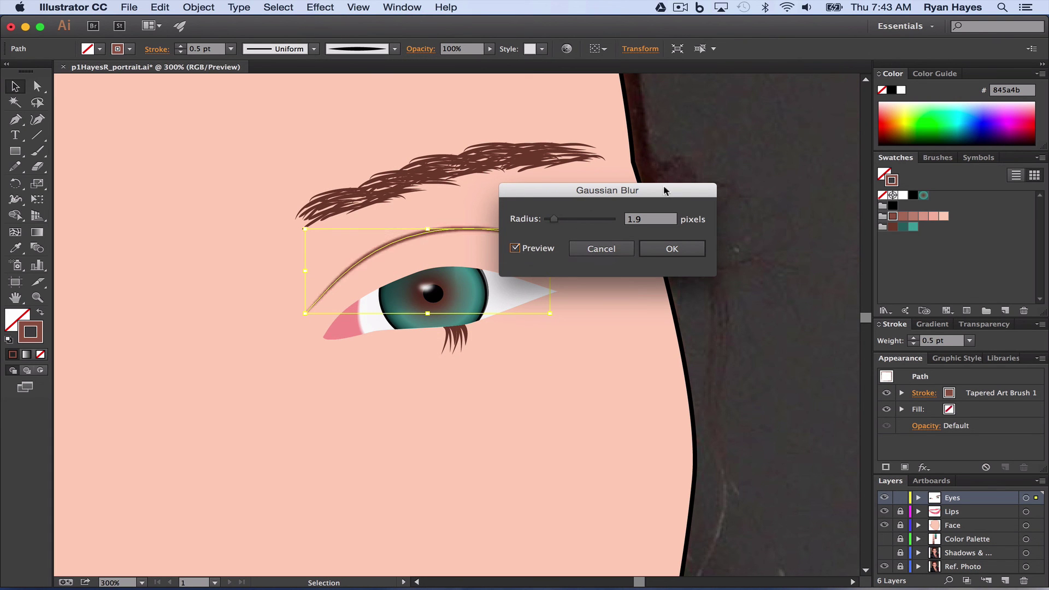
{"action": "left_click_drag", "start_coordinate": [628, 189], "coordinate": [724, 183]}
{"action": "left_click", "coordinate": [760, 244]}
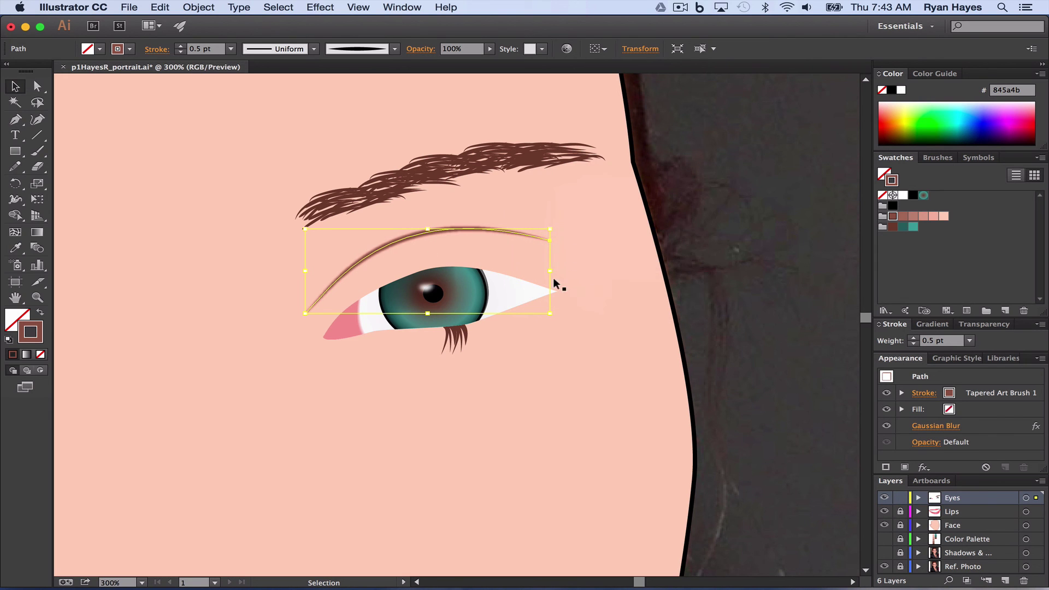
{"action": "left_click", "coordinate": [601, 272]}
Step: Set the blurred crease's stroke weight to 0.3 pt
{"action": "left_click", "coordinate": [413, 234]}
{"action": "left_click", "coordinate": [970, 341]}
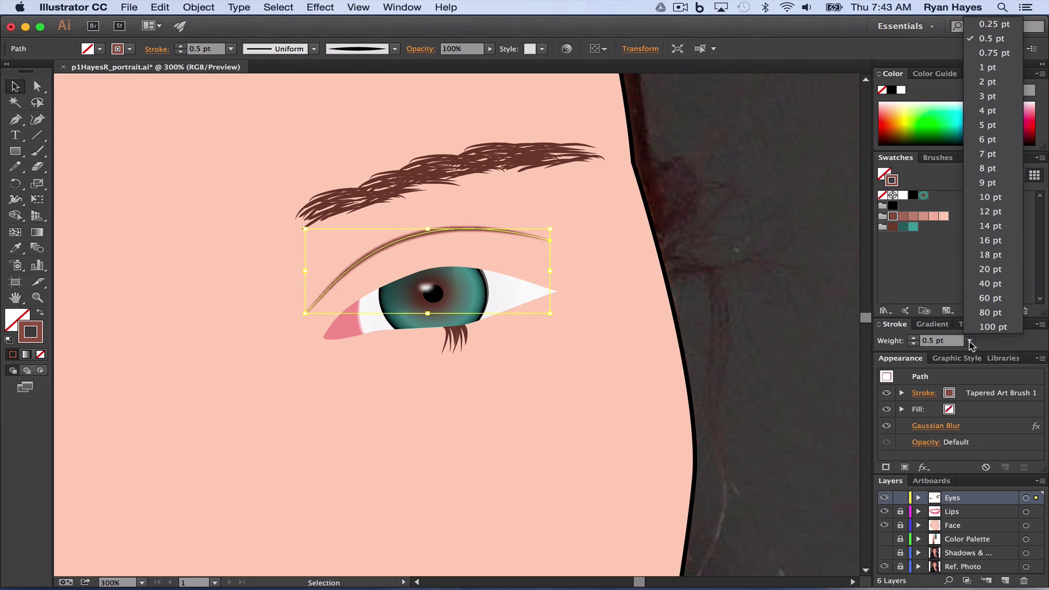
{"action": "left_click", "coordinate": [940, 343]}
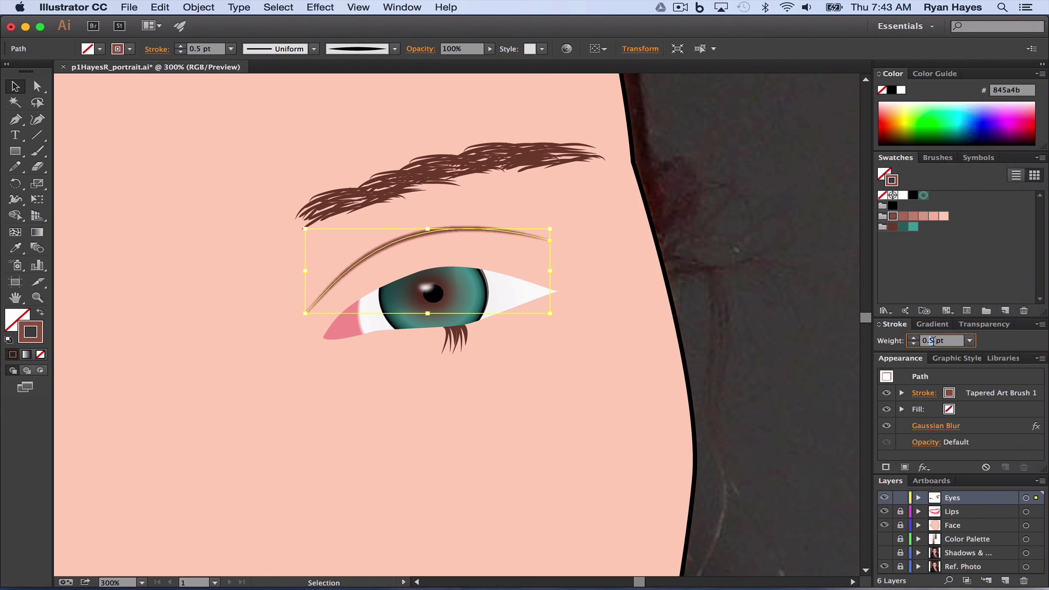
{"action": "type", "text": "3"}
{"action": "key", "text": "Return"}
{"action": "left_click", "coordinate": [529, 384]}
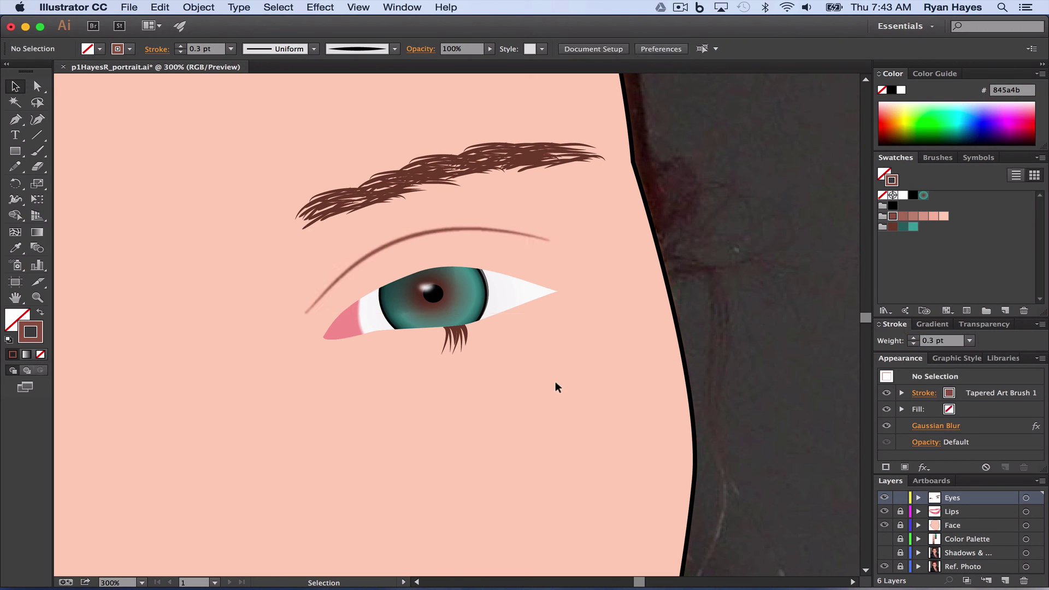
Step: Zoom out and shrink the crease from its corner and right side to fit above the right eye
{"action": "key", "text": "a"}
{"action": "key", "text": "super+minus"}
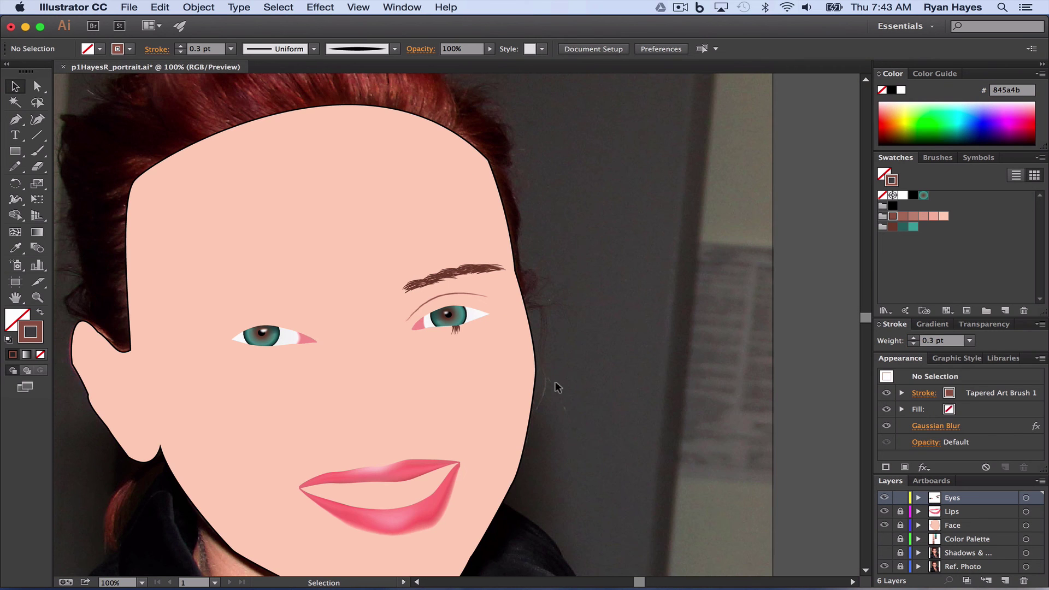
{"action": "left_click", "coordinate": [438, 294]}
{"action": "mouse_move", "coordinate": [402, 318]}
{"action": "left_mouse_down"}
{"action": "mouse_move", "coordinate": [409, 307]}
{"action": "mouse_move", "coordinate": [412, 316]}
{"action": "left_mouse_up"}
{"action": "left_click_drag", "start_coordinate": [483, 302], "coordinate": [474, 303]}
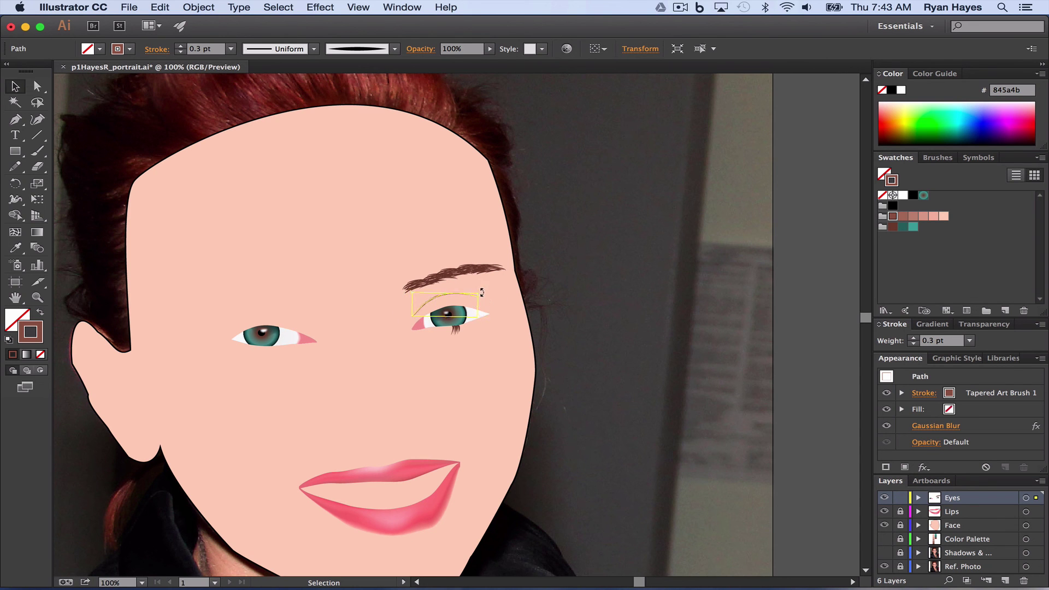
Step: Reselect the crease path above the right eye and delete it
{"action": "left_click", "coordinate": [448, 293]}
{"action": "left_click", "coordinate": [503, 331]}
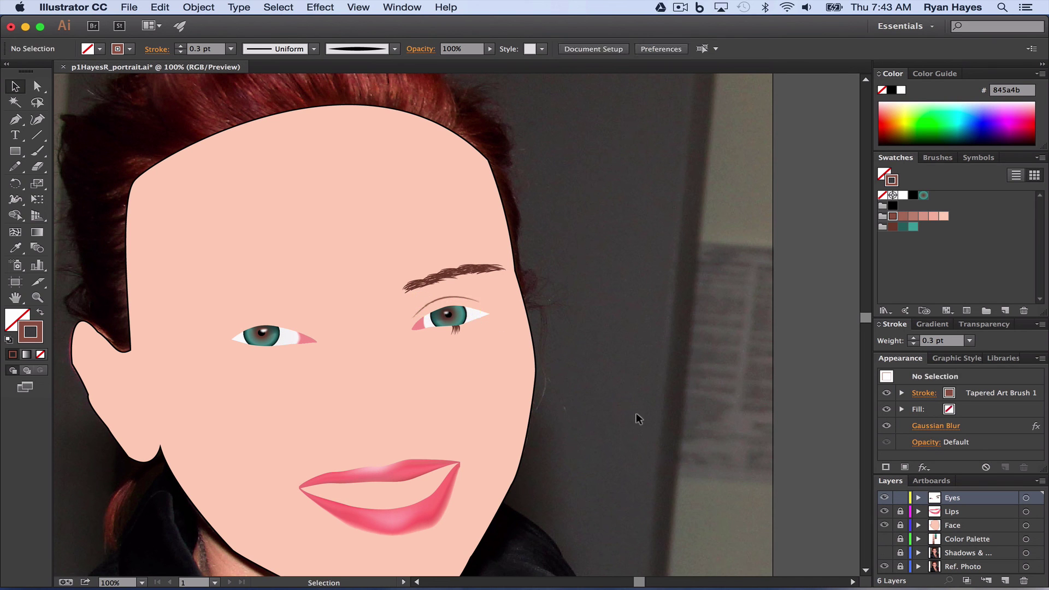
{"action": "left_click", "coordinate": [447, 296]}
{"action": "key", "text": "Delete"}
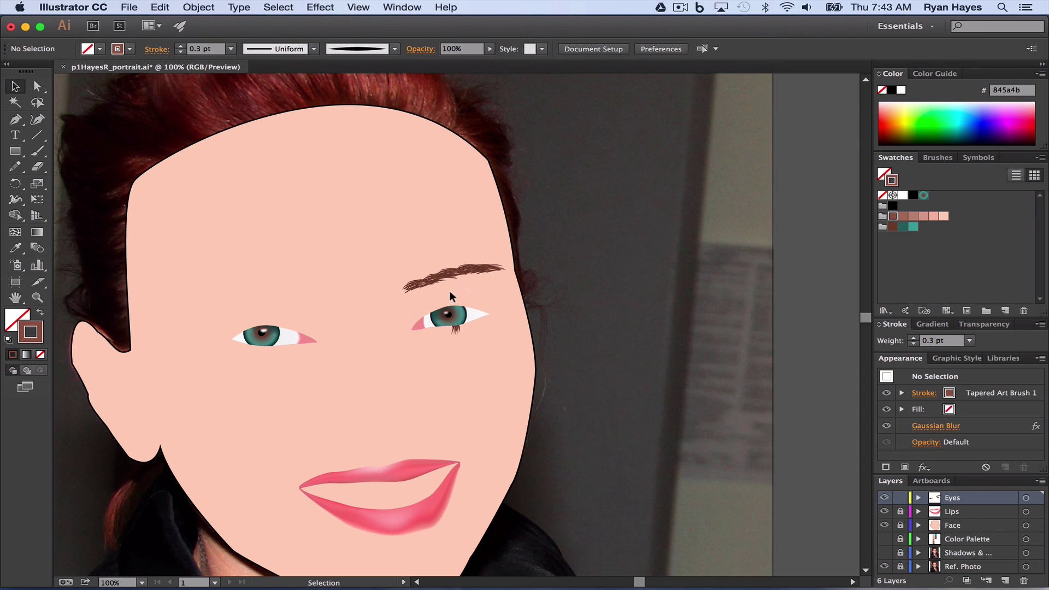